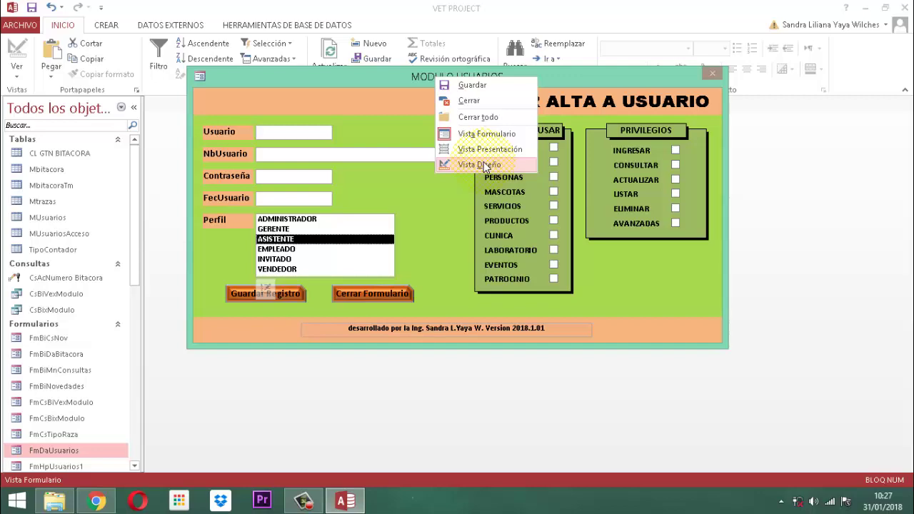
Step: Reopen FmDaUsuarios in Design view and display the Usuario text box's Other properties, including control tip text
click(483, 165)
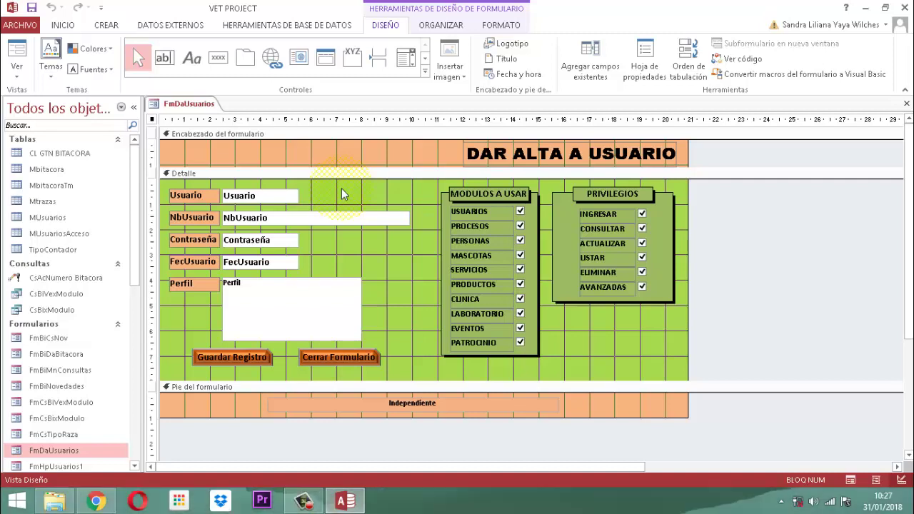
click(253, 196)
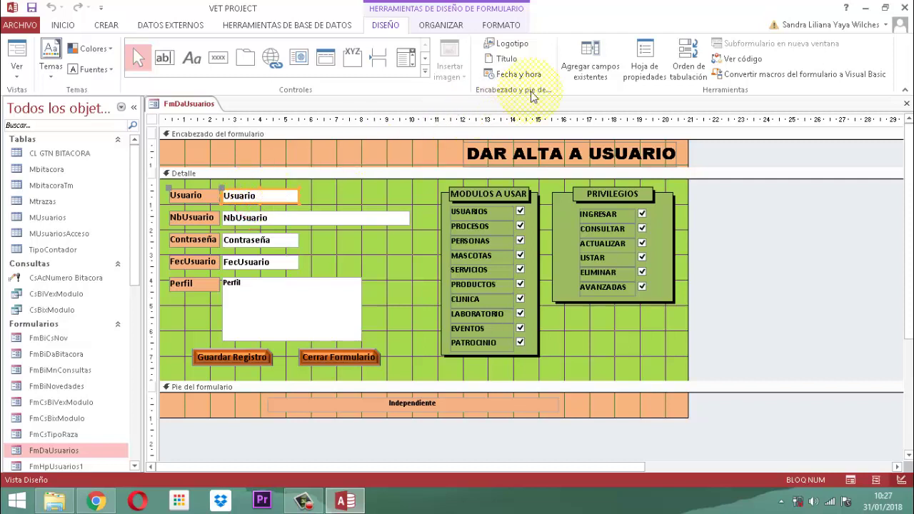
click(645, 54)
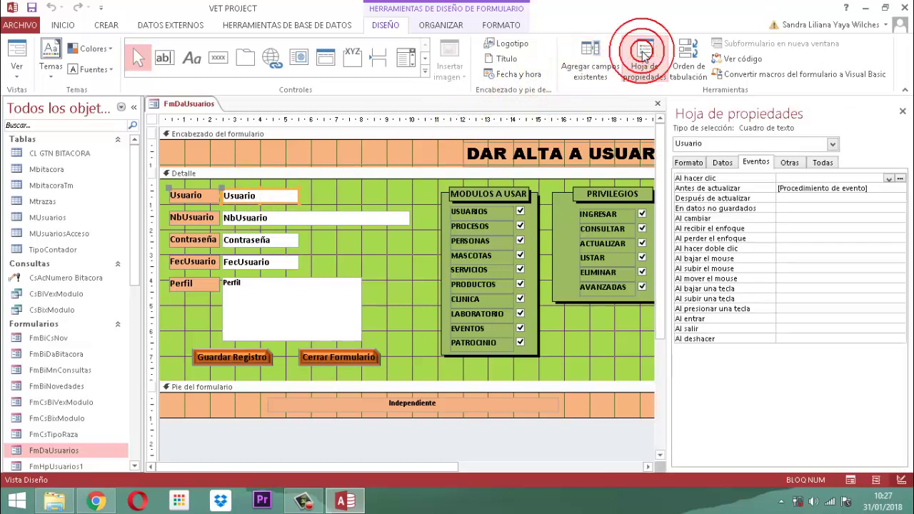
click(790, 163)
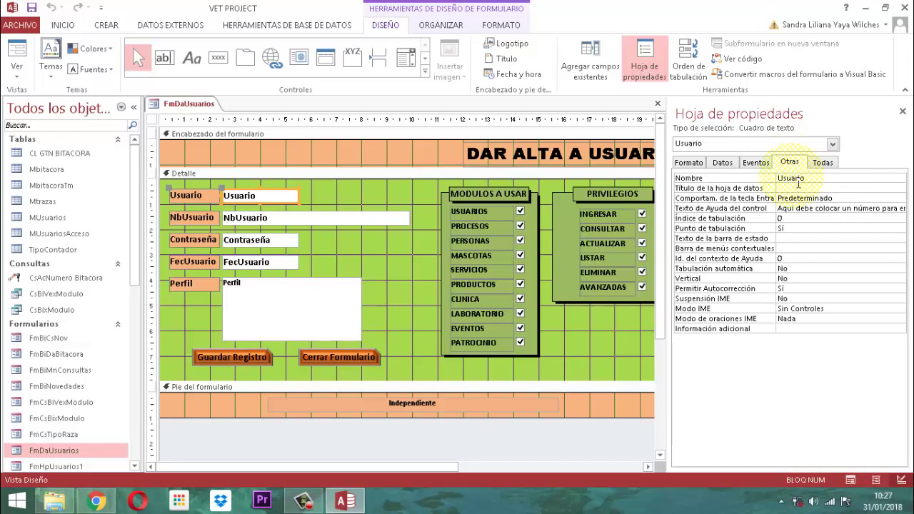
click(688, 216)
click(776, 216)
Step: Select the Usuario control tip field, then switch the property sheet to the Contraseña password box
click(793, 208)
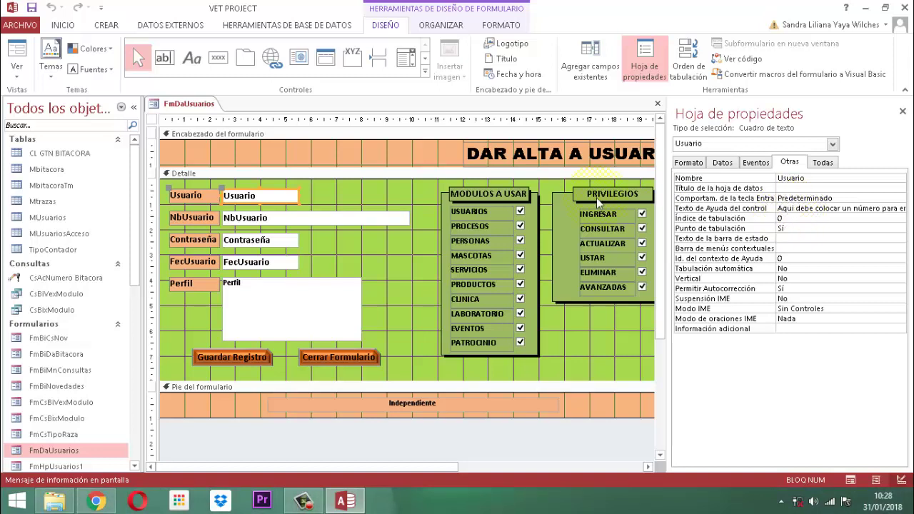
click(254, 241)
Step: Set the Contraseña control tip to 'Escriba aqui su contraseña, pero observe que solo verá asteriscos.'
click(254, 240)
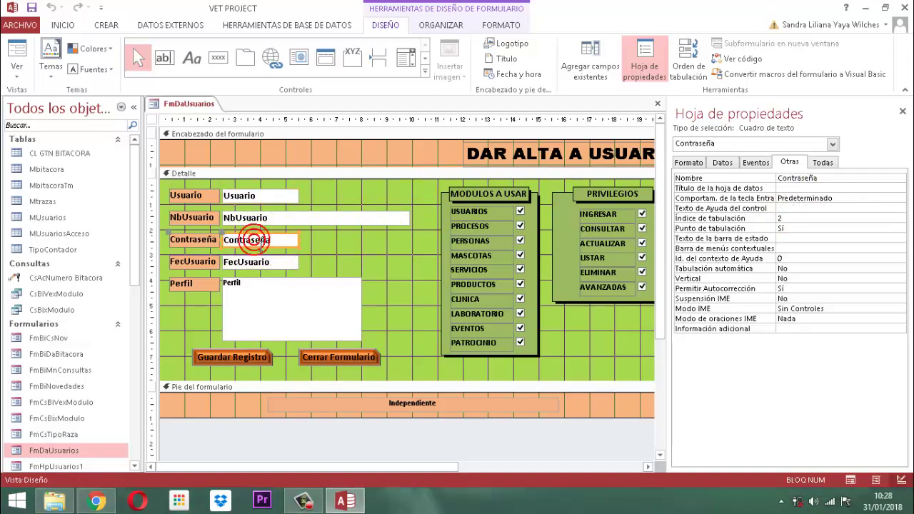
click(796, 207)
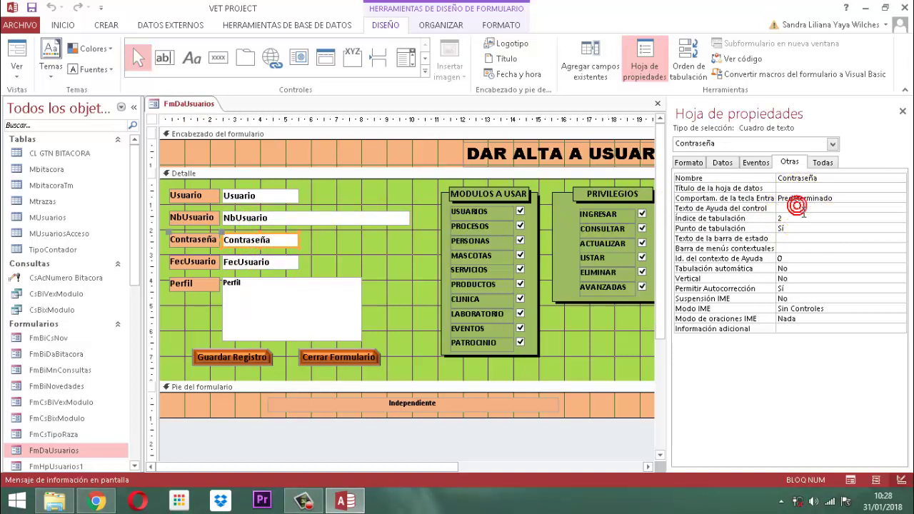
text(Escrib)
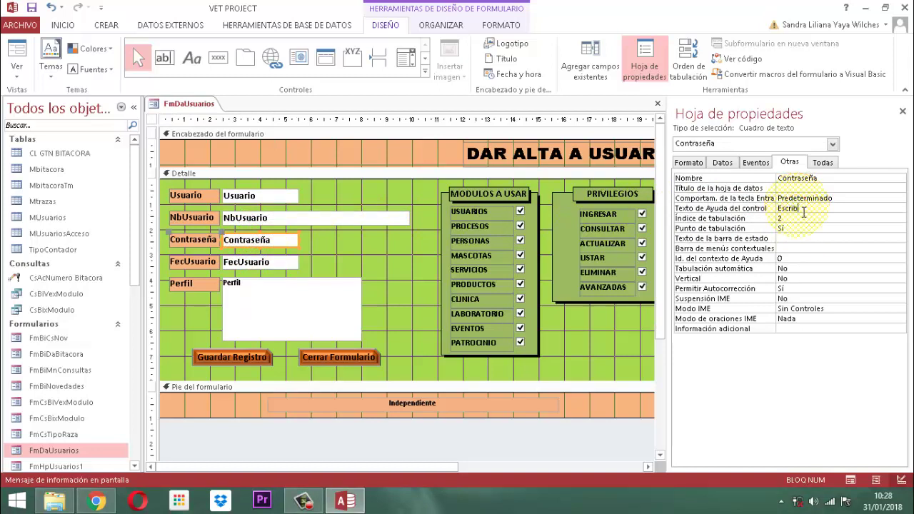
text(a aqui su contraseña, p)
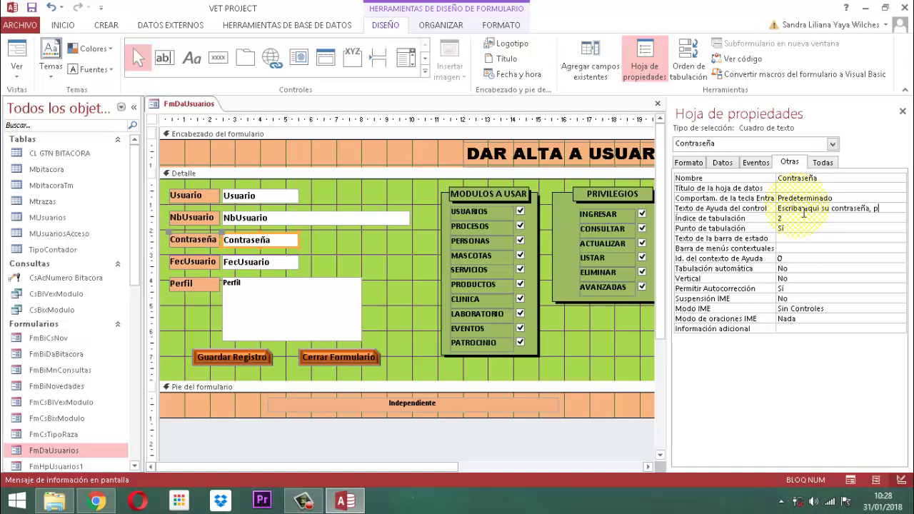
text(ero observe q)
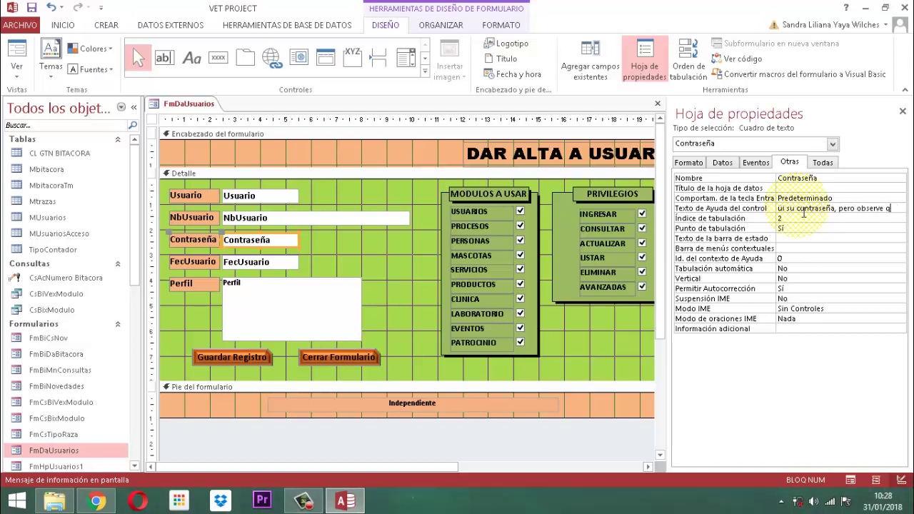
text(ue solo ve)
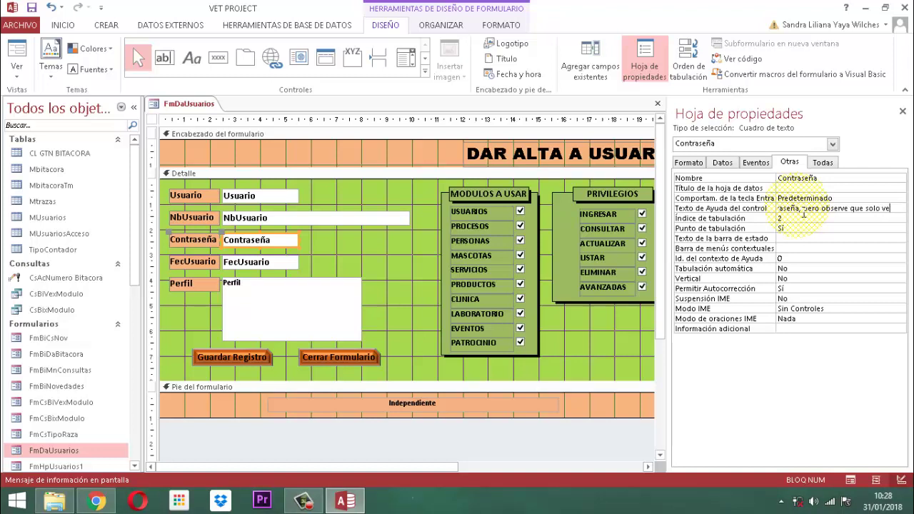
text(rá ast)
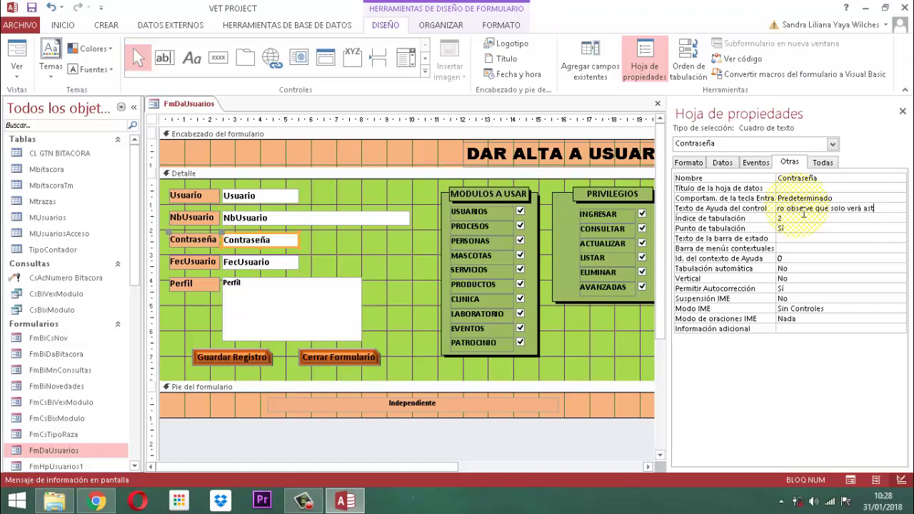
text(eriscos.)
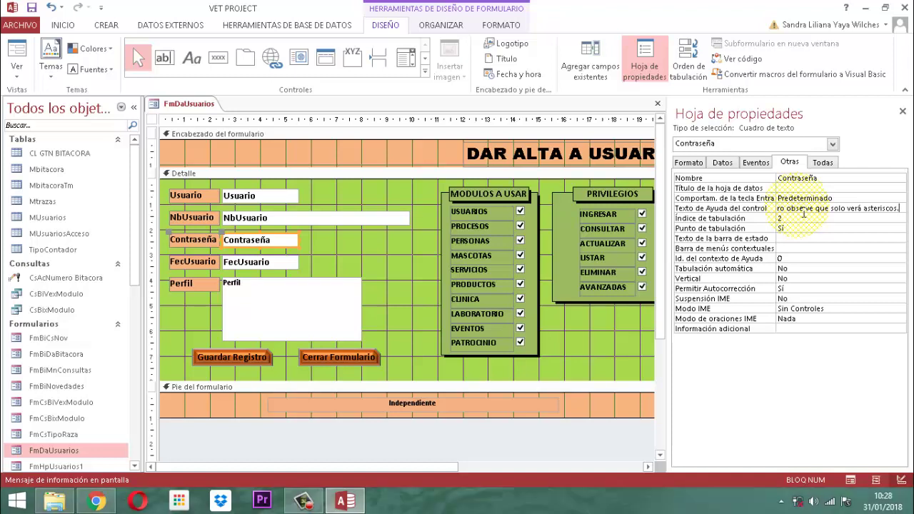
Step: Set FecUsuario's control tip to 'Escriba aquí su fecha en que inicia su proceso como usuario anote DDMMAAAA'
click(270, 263)
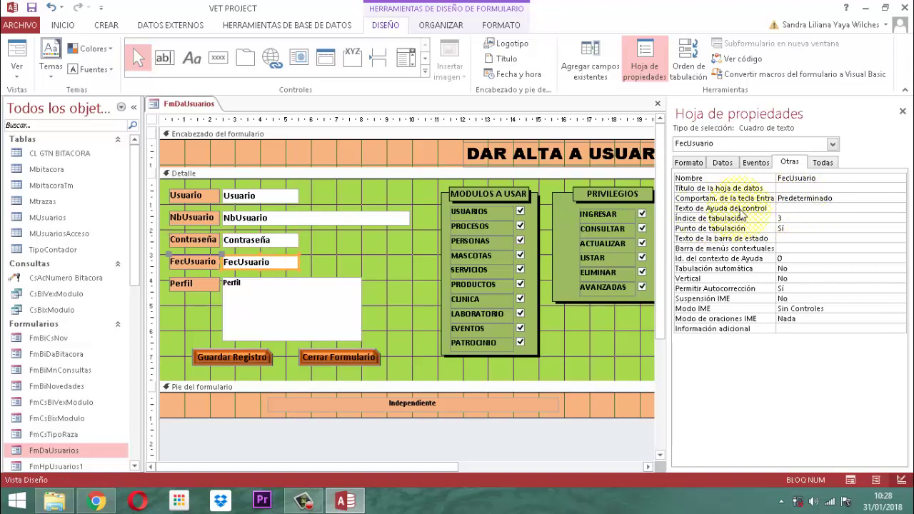
click(791, 209)
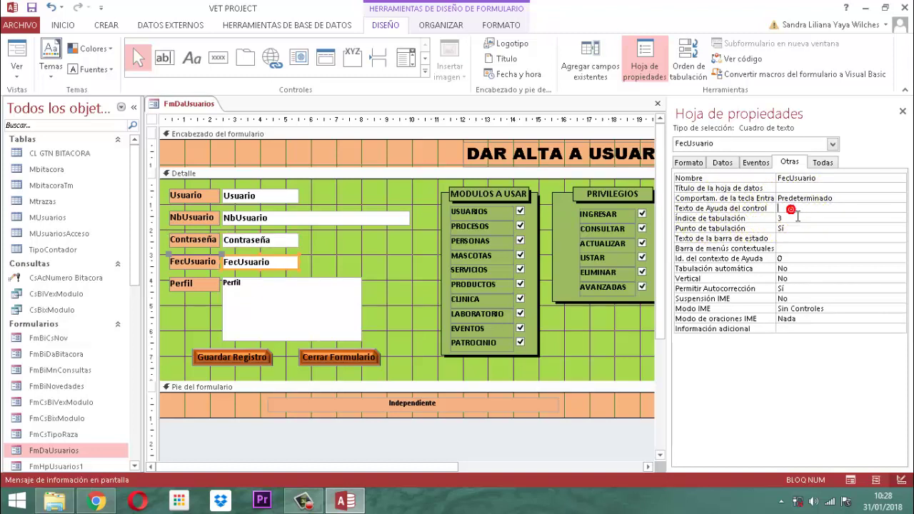
text(Escr)
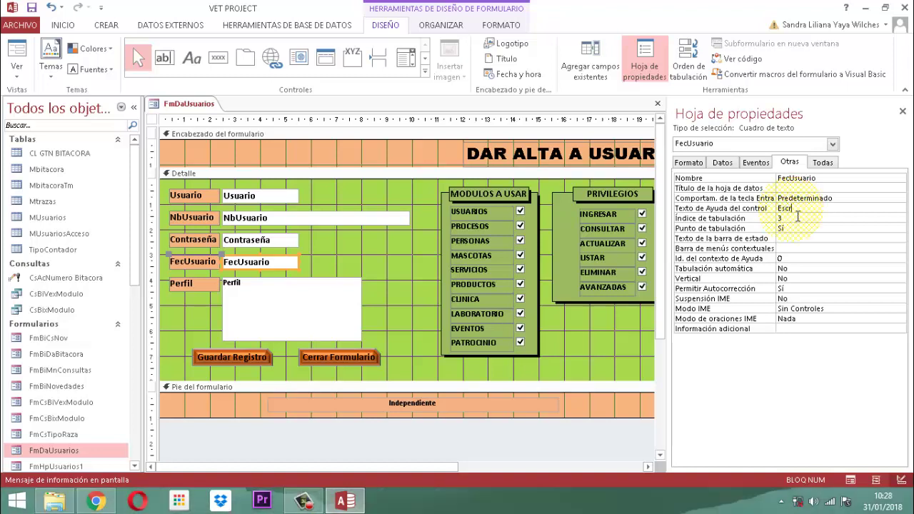
text(iba aquí su fecha en que inicia )
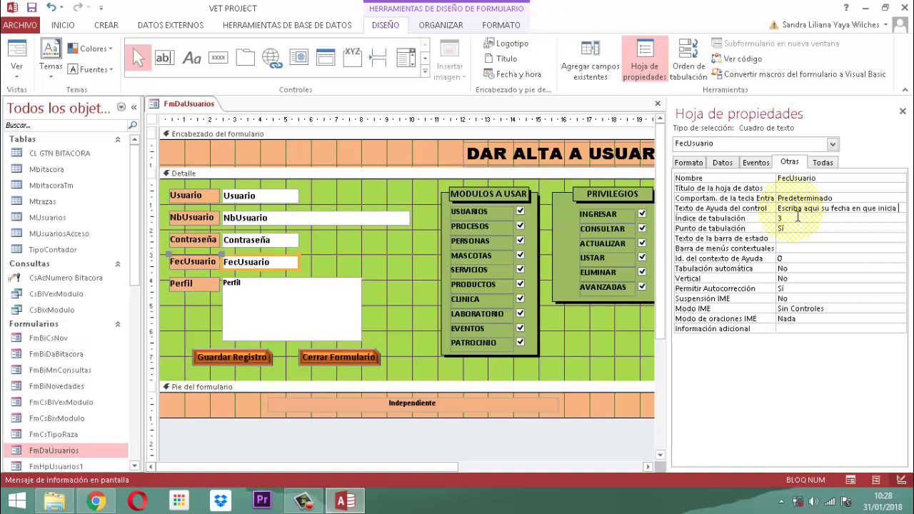
text(su proceso)
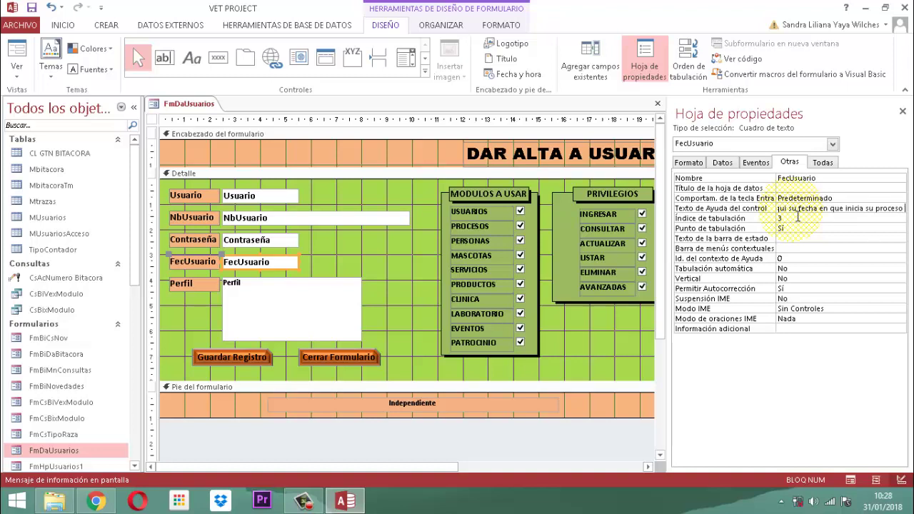
text( como usuario)
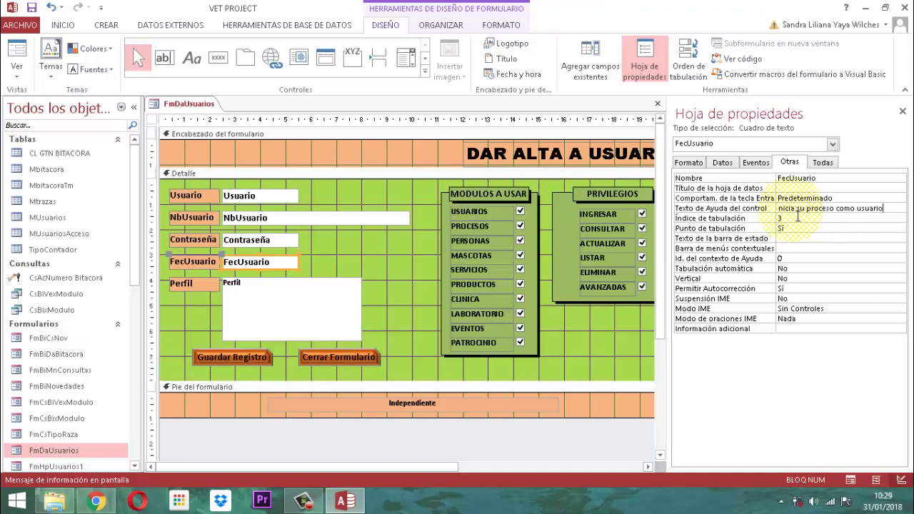
text( anote )
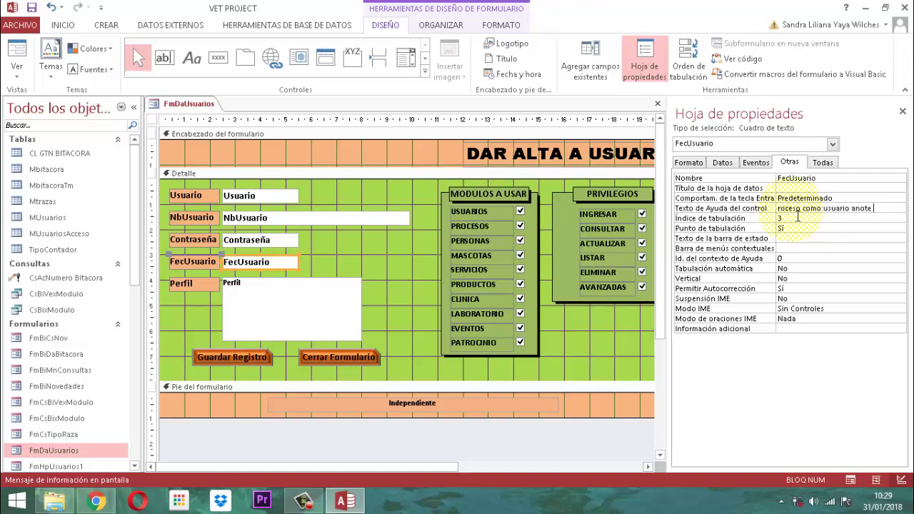
text(DDMMAAAA)
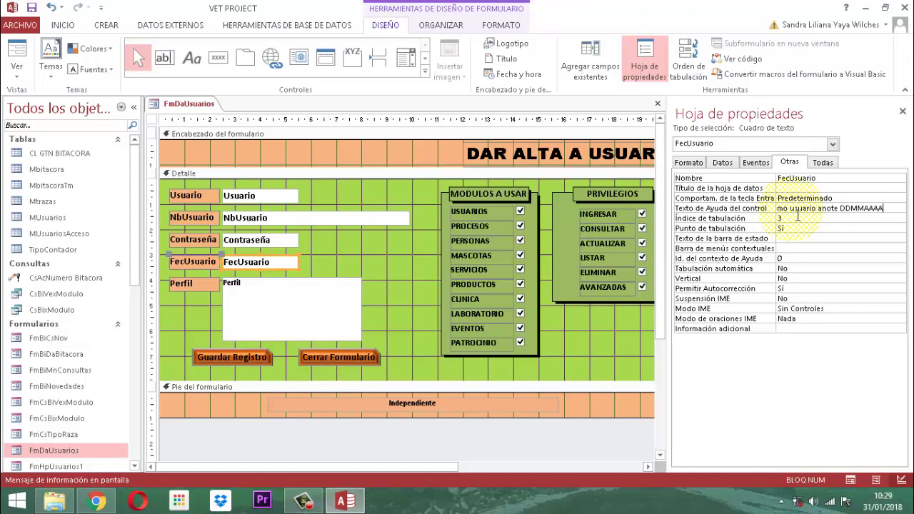
Step: Select the Perfil list box to view its control tip about the Invitado profile
click(254, 311)
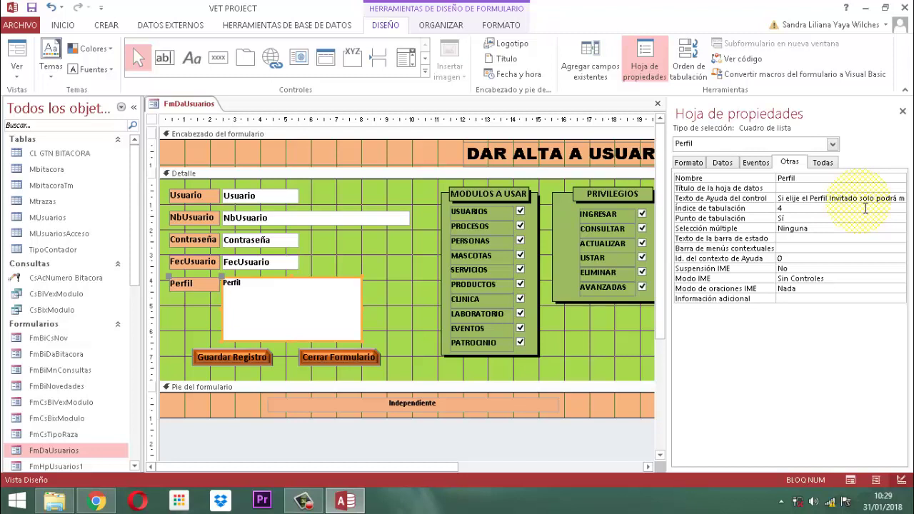
Step: Close the property sheet and the FmDaUsuarios form, then search the navigation pane for 'FmHpUsuarios1'
click(902, 112)
right_click(187, 108)
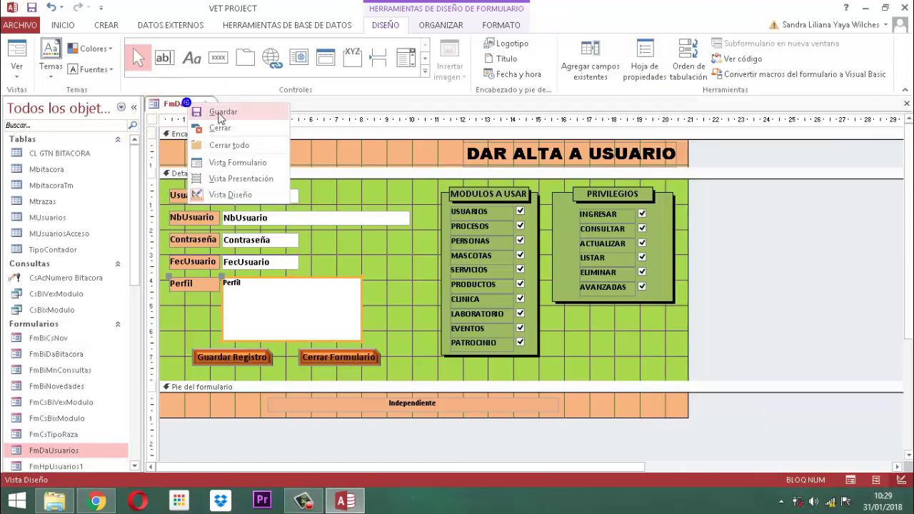
right_click(188, 107)
right_click(189, 107)
click(220, 131)
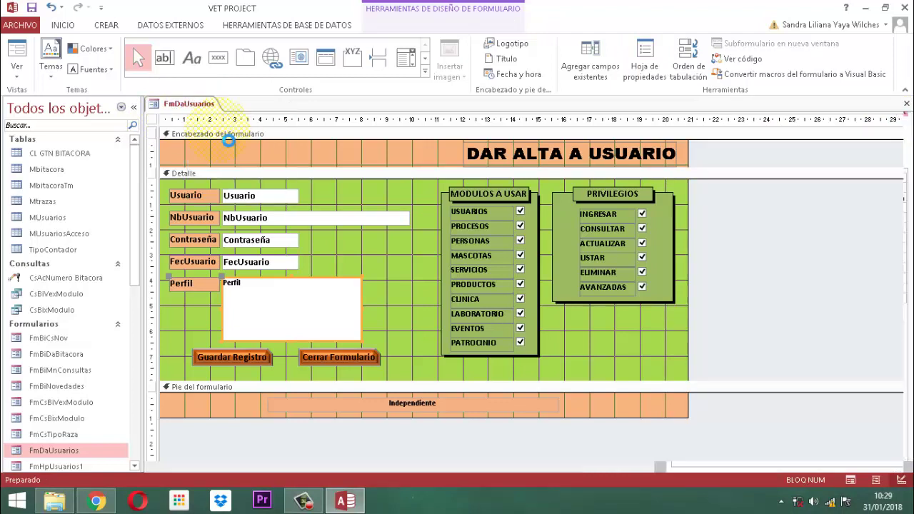
click(27, 128)
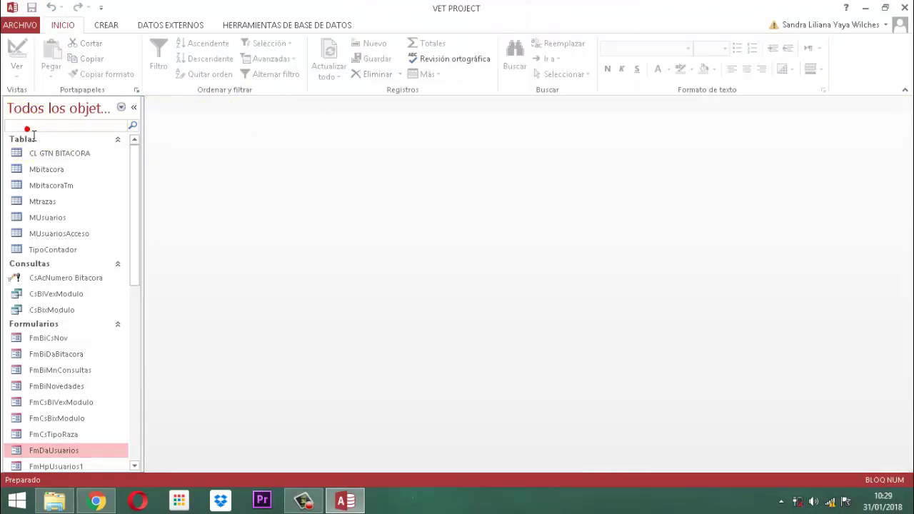
text(F)
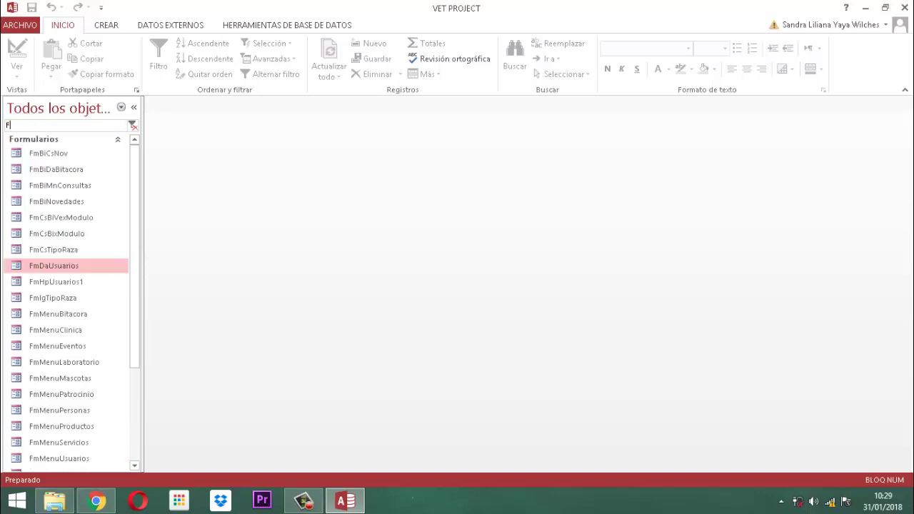
text(mHp)
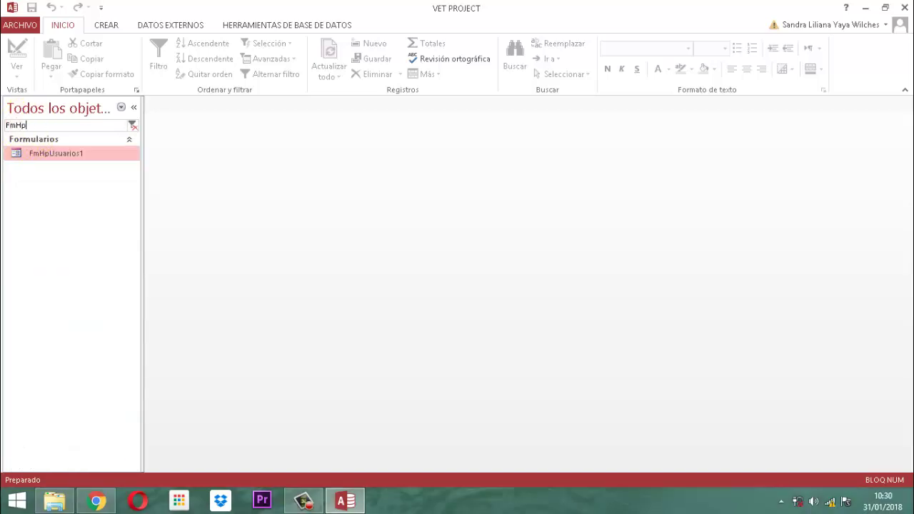
text(Usuarios1)
Step: Open the FmHpUsuarios1 help form and switch it to Design view
double_click(63, 156)
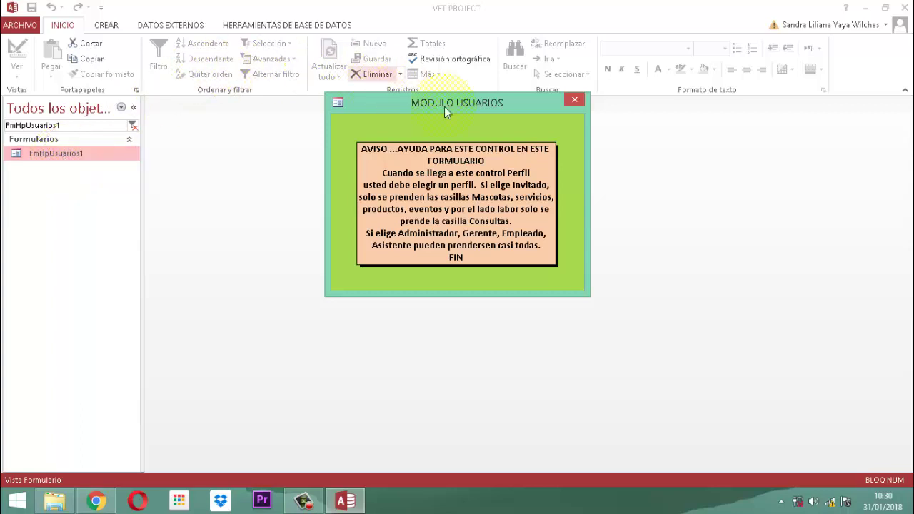
right_click(470, 101)
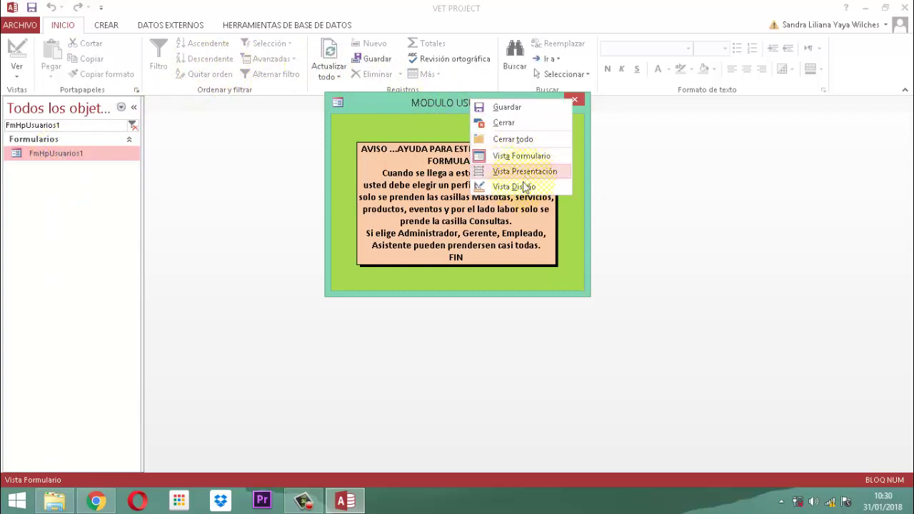
click(519, 186)
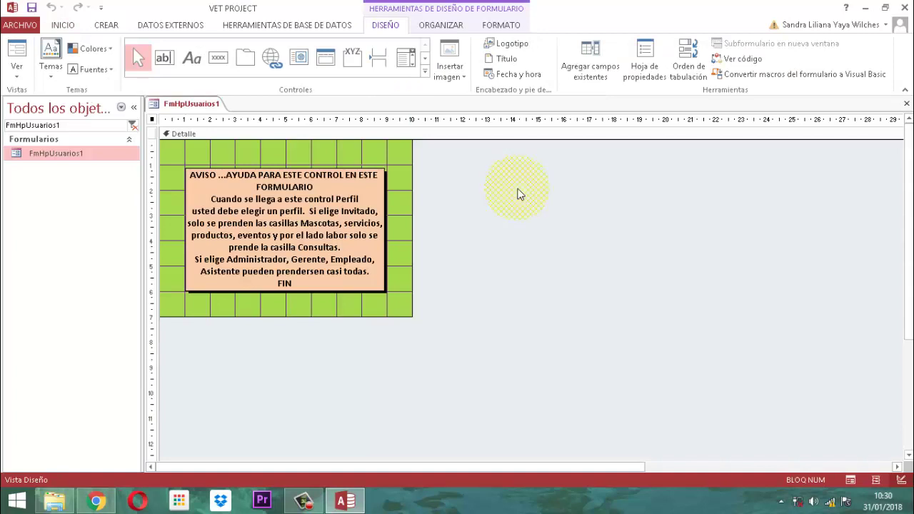
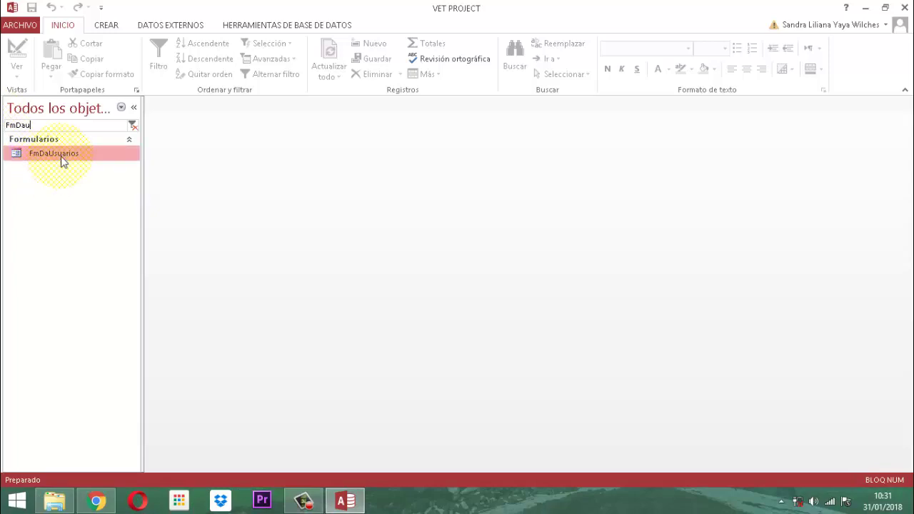
Step: Open FmDaUsuarios in Design view and choose the code builder for the Perfil list's double-click event
right_click(63, 153)
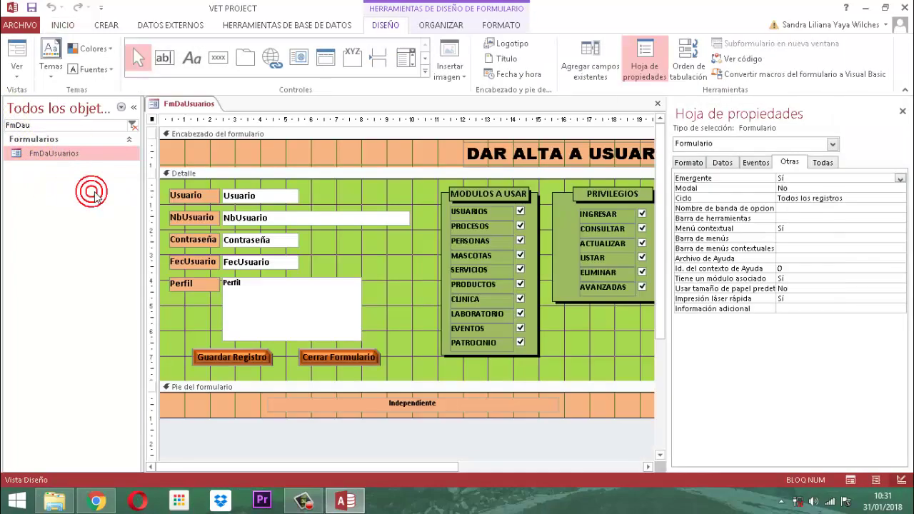
click(305, 323)
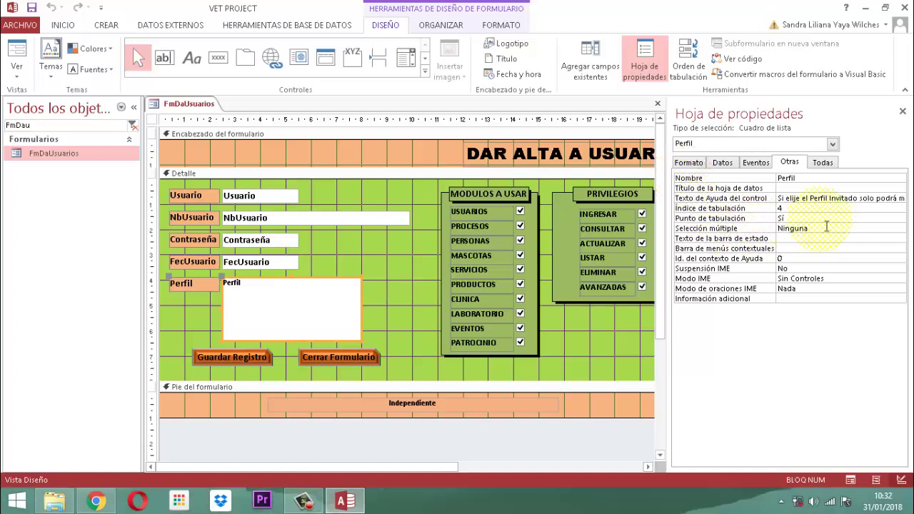
click(756, 162)
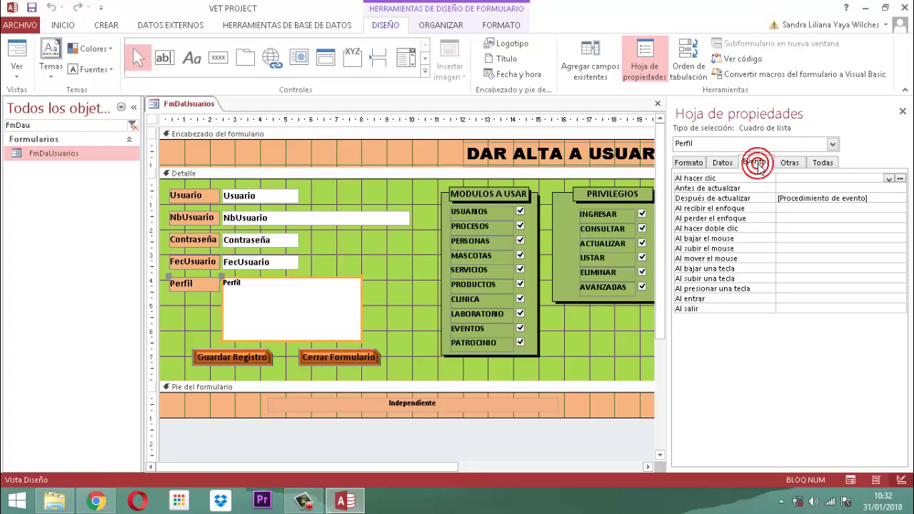
click(785, 228)
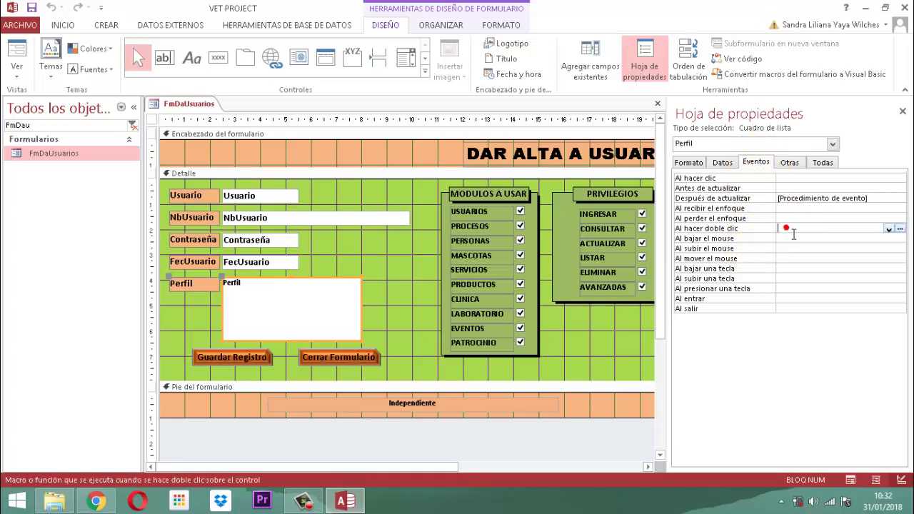
click(899, 229)
click(433, 147)
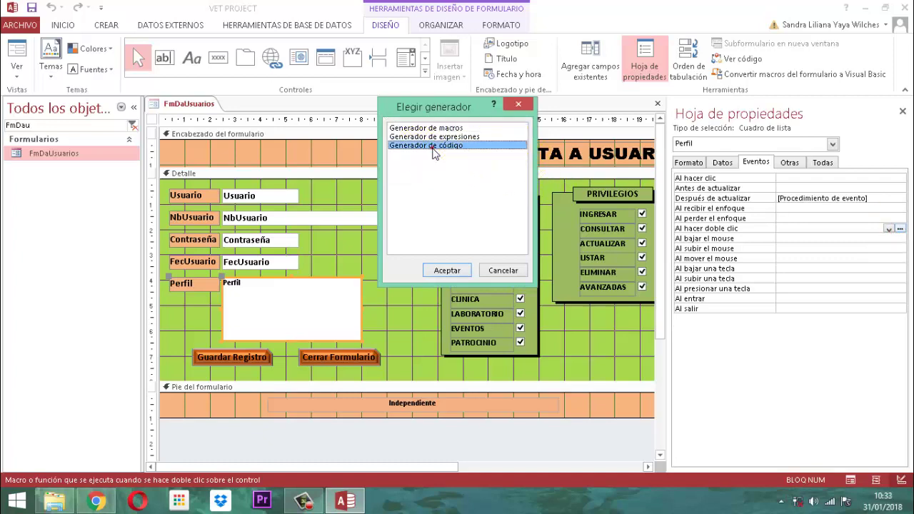
Step: Write DoCmd.OpenForm "FmHpUsuarios1" in the Perfil_DblClick procedure, then close the VBA editor
click(443, 269)
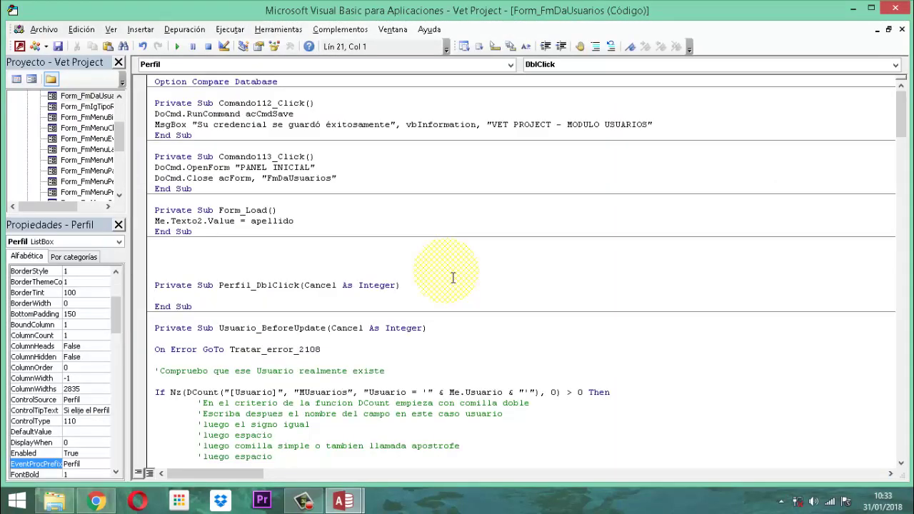
text(docm)
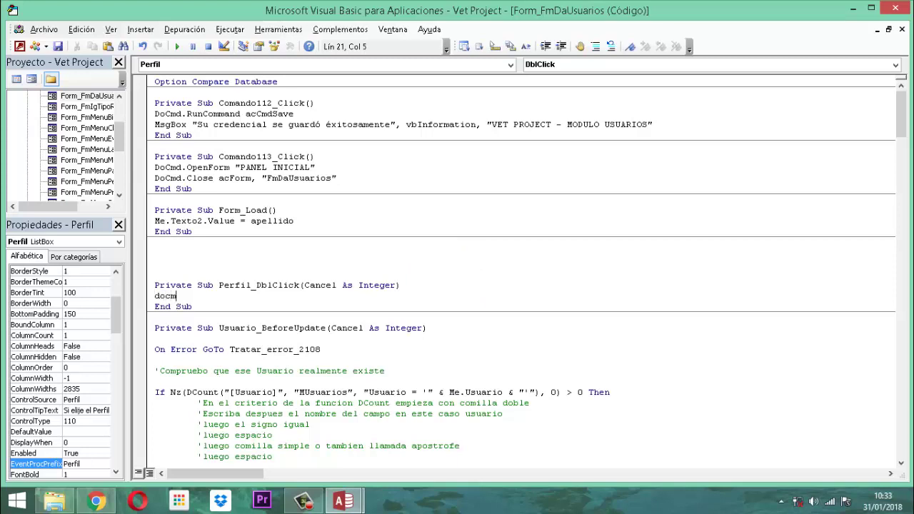
text(d.openForm )
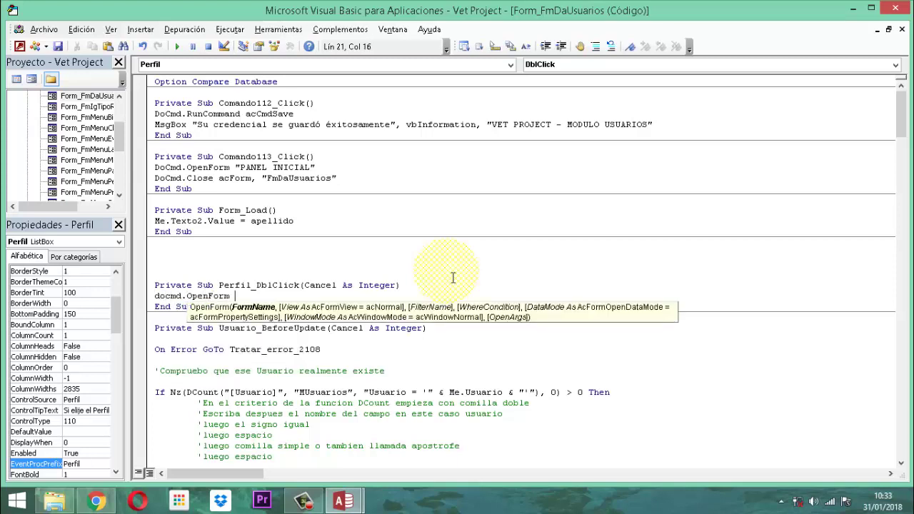
text("FmHp)
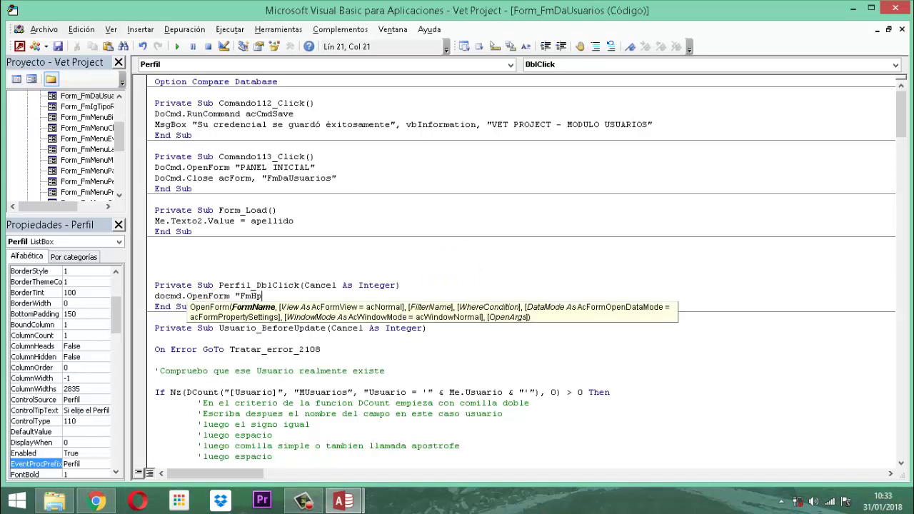
text(Usuarios1")
click(896, 8)
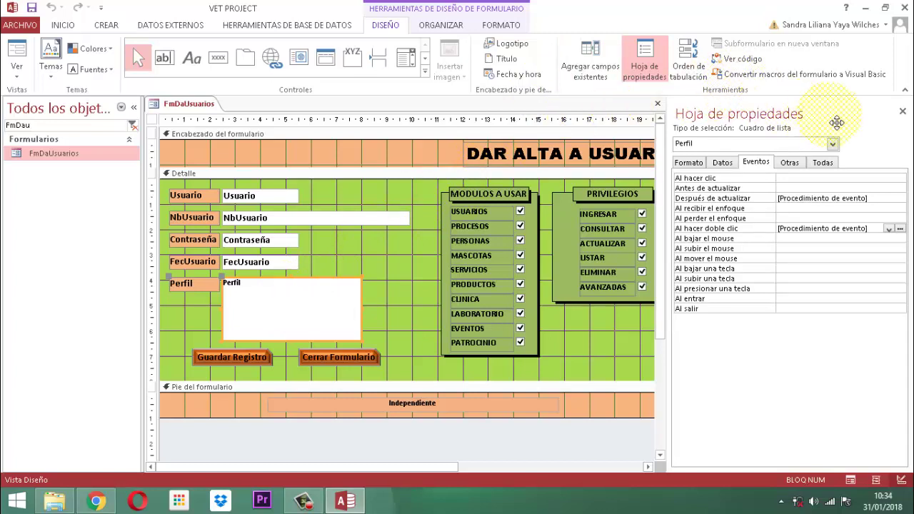
Step: Hide the property sheet, save FmDaUsuarios, and switch it to Form view
click(902, 112)
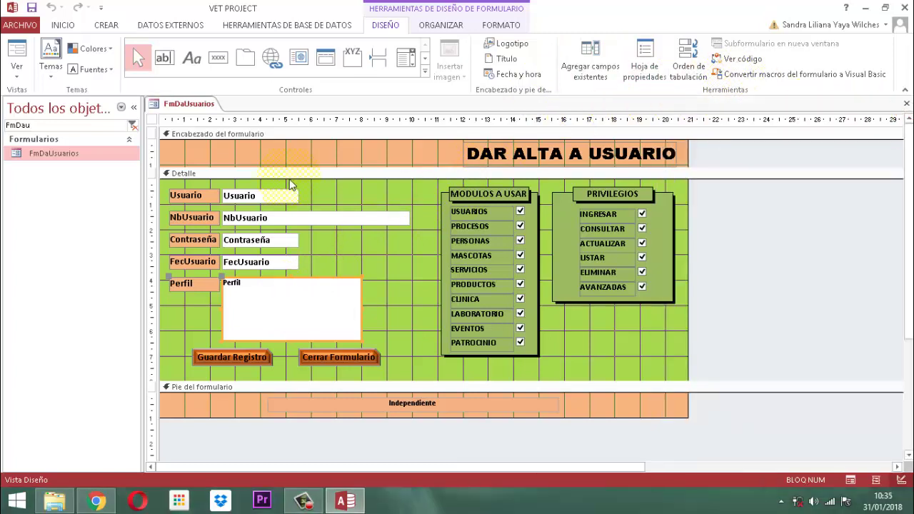
right_click(195, 110)
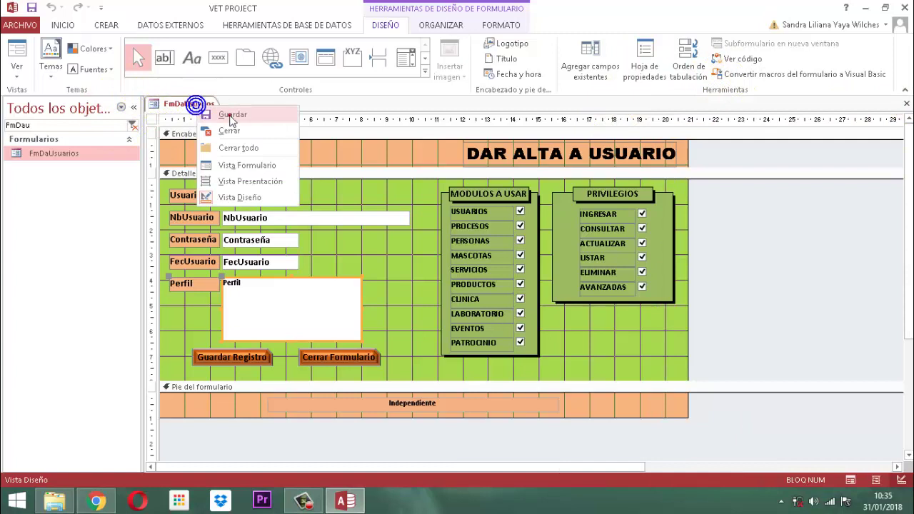
click(195, 107)
right_click(195, 105)
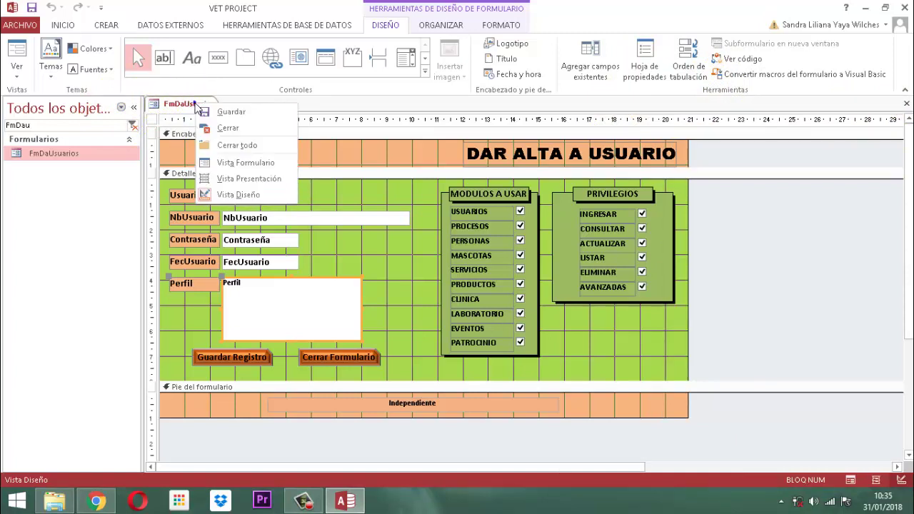
click(246, 163)
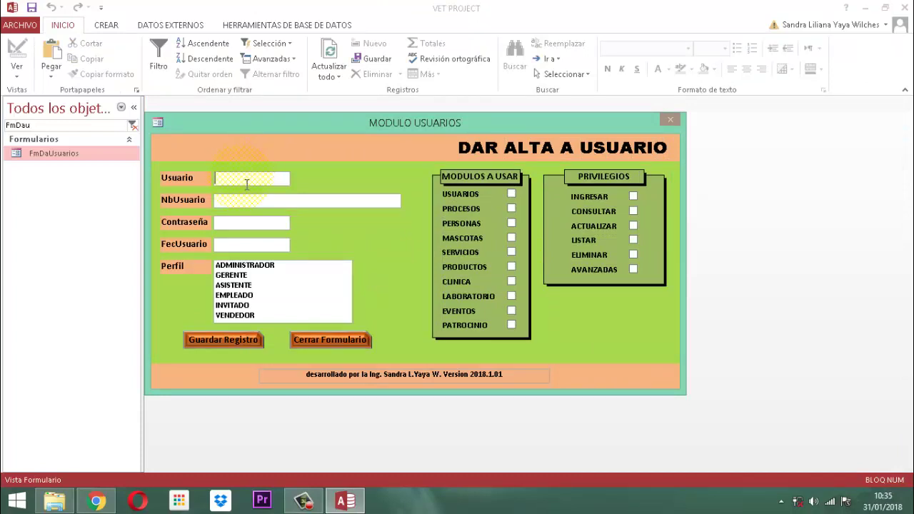
mouse_move(246, 184)
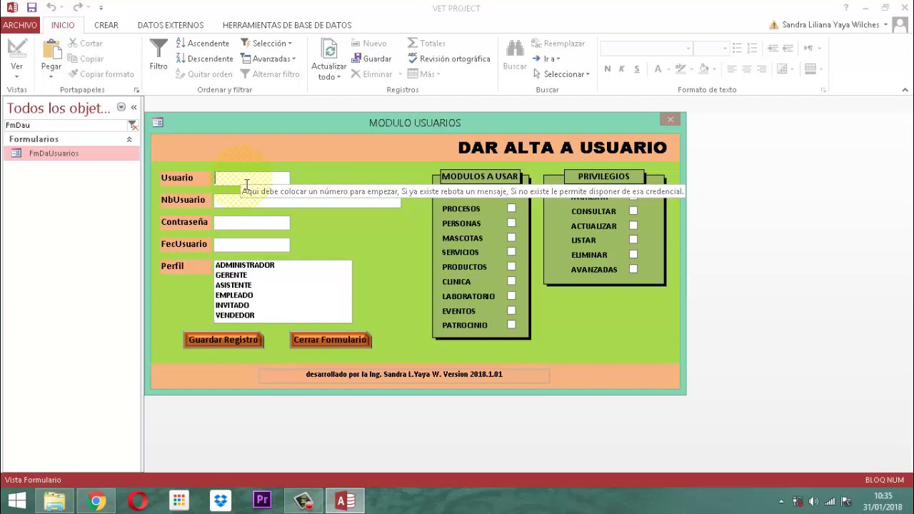
Step: Enter a new user code and confirm the availability message
text(1111)
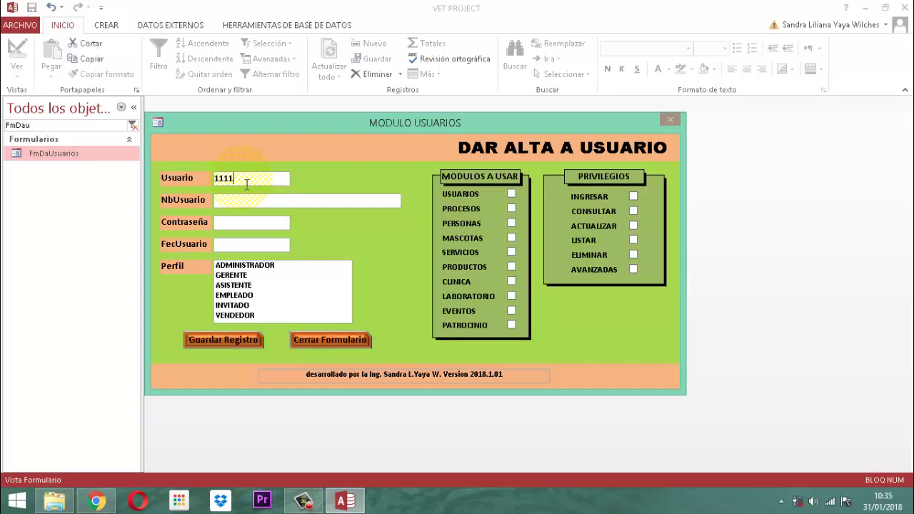
key(Return)
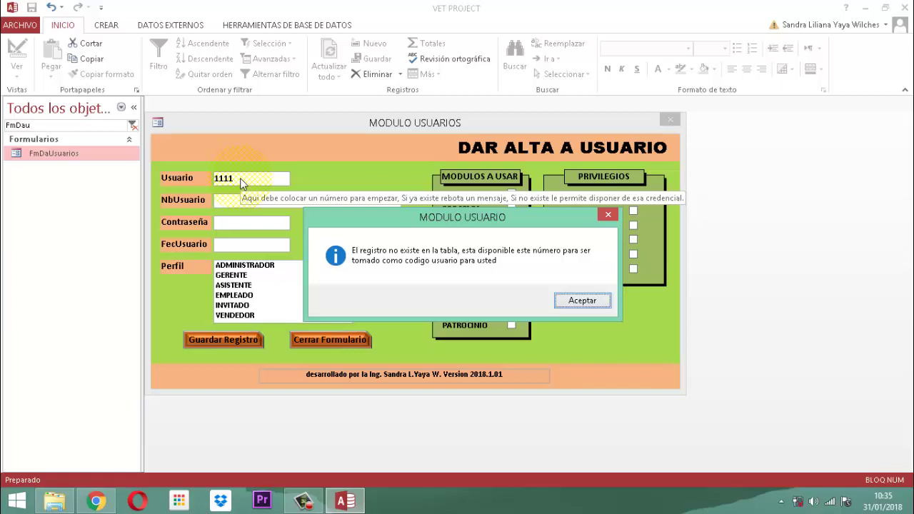
key(Return)
mouse_move(246, 184)
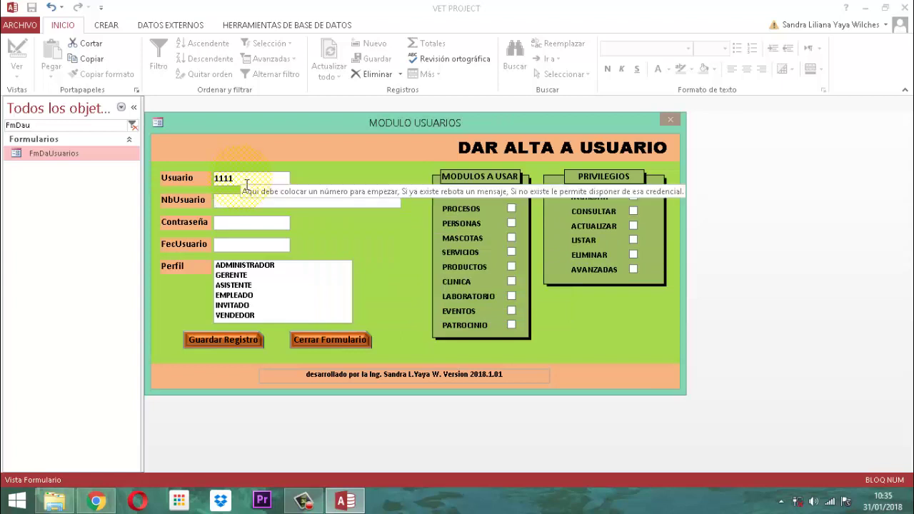
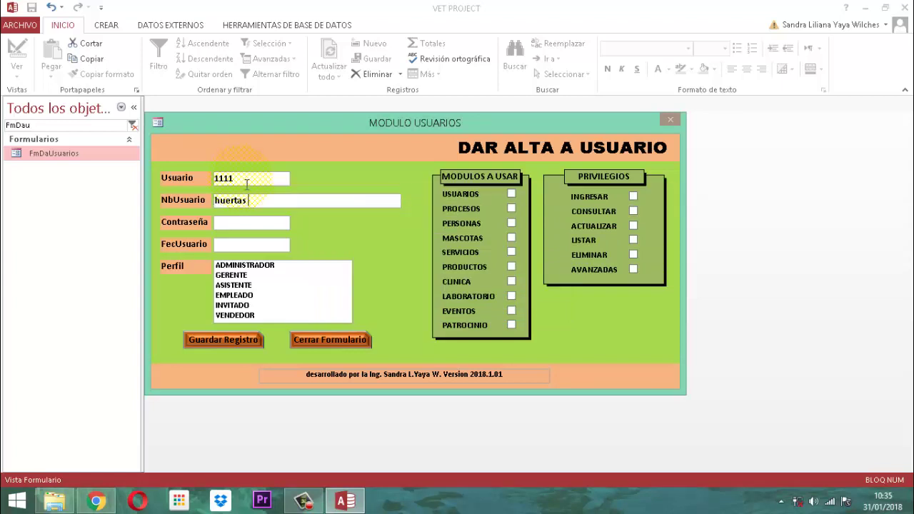
Step: Fill in the user's full name, a password and start date 31/01/2018
key(Tab)
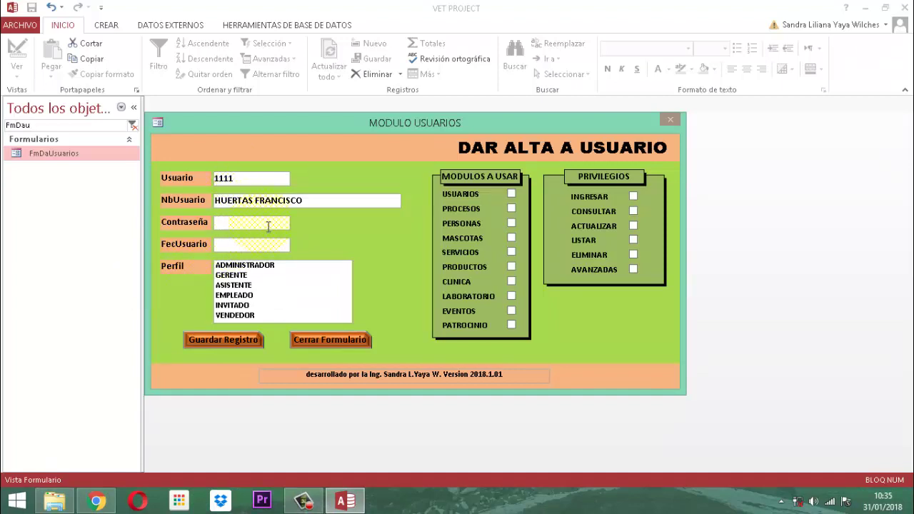
mouse_move(269, 226)
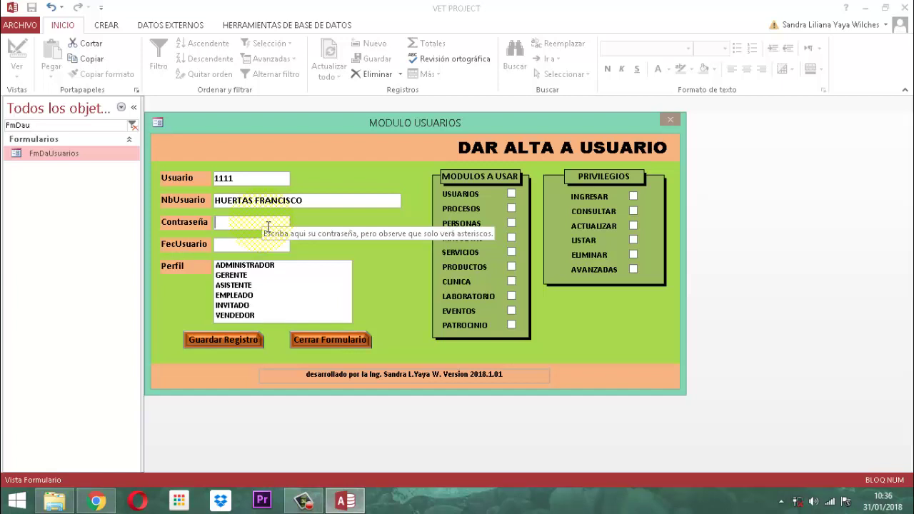
text(**)
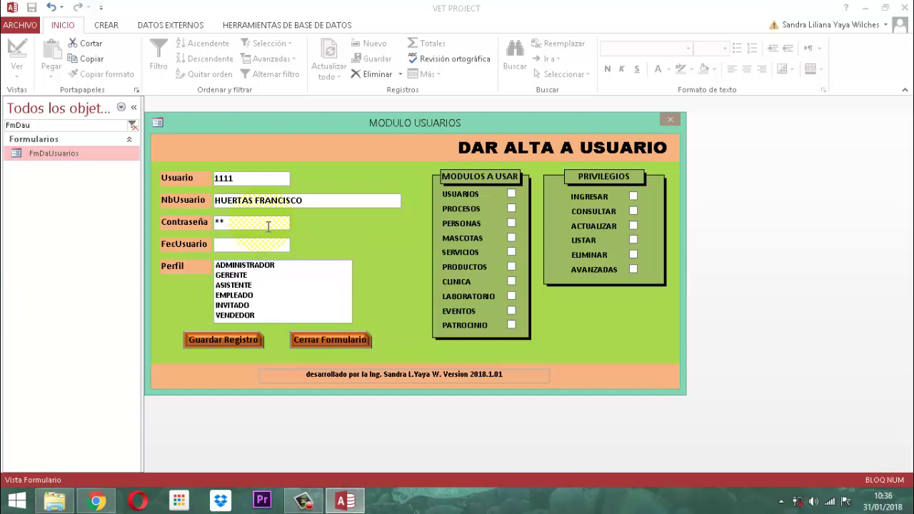
key(Tab)
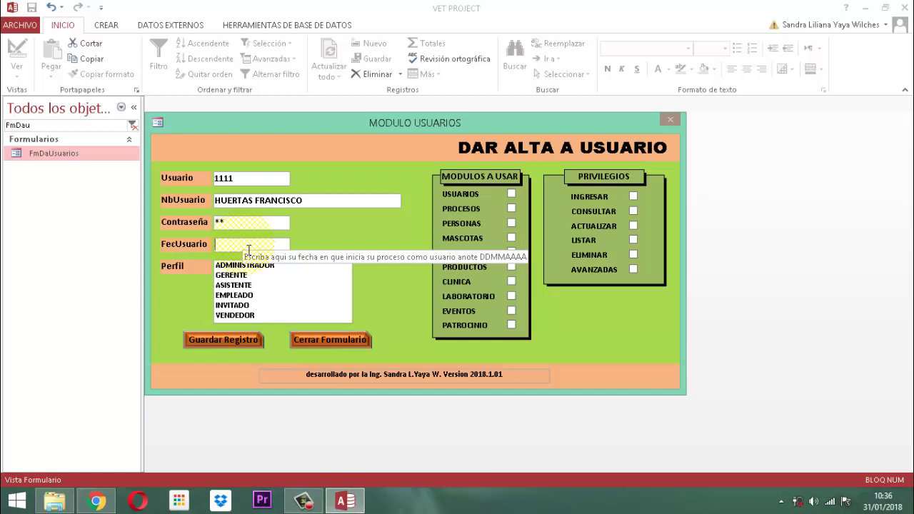
text(31/)
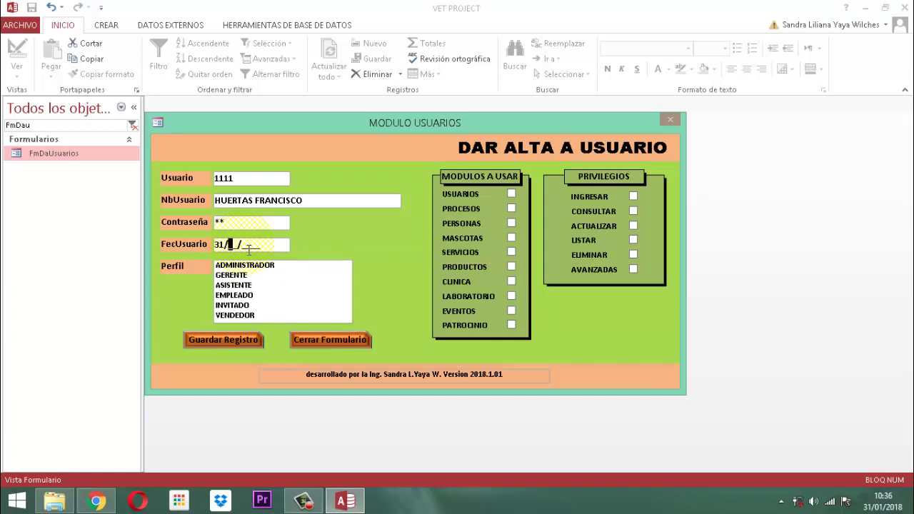
text(01/2018)
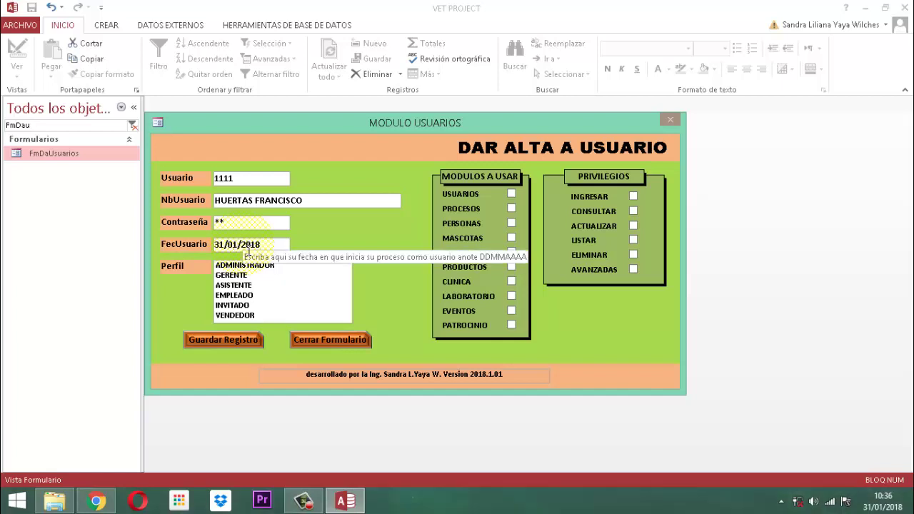
key(Tab)
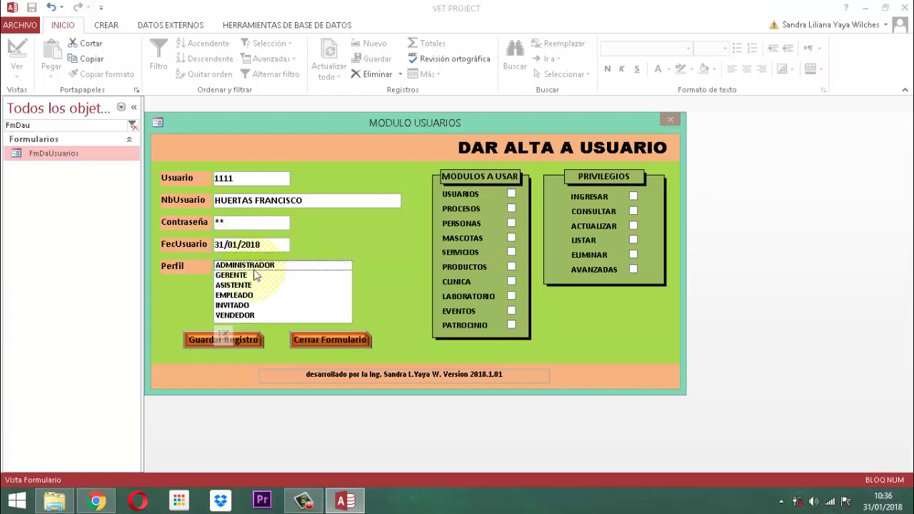
Step: Choose ASISTENTE in the Perfil list and close the MODULO USUARIOS help popup
mouse_move(247, 293)
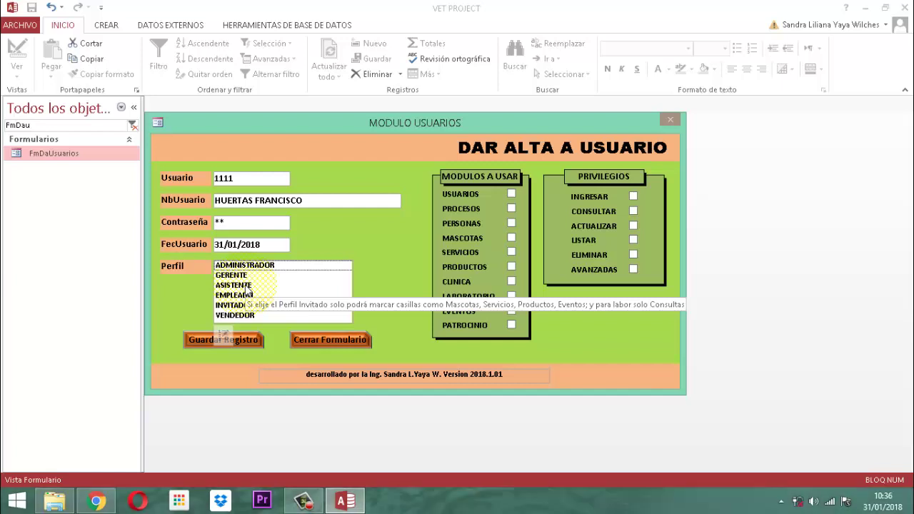
click(246, 286)
mouse_move(246, 288)
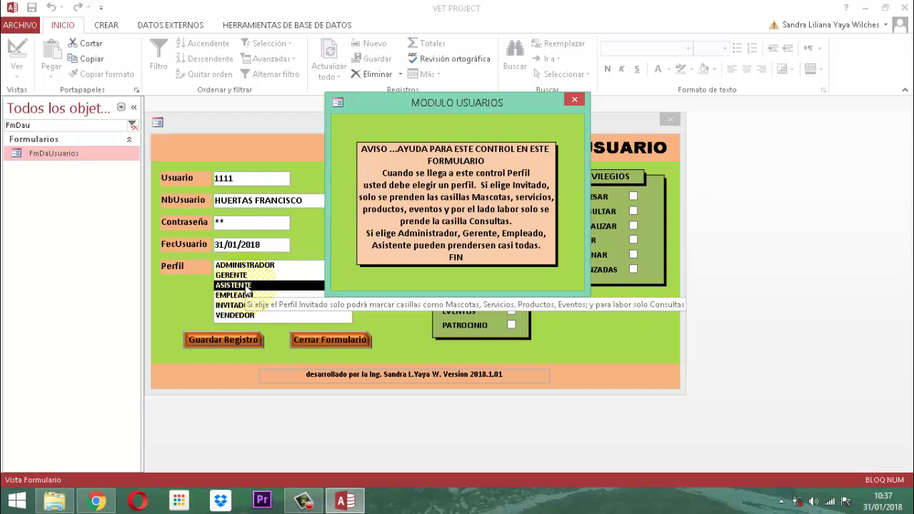
click(575, 100)
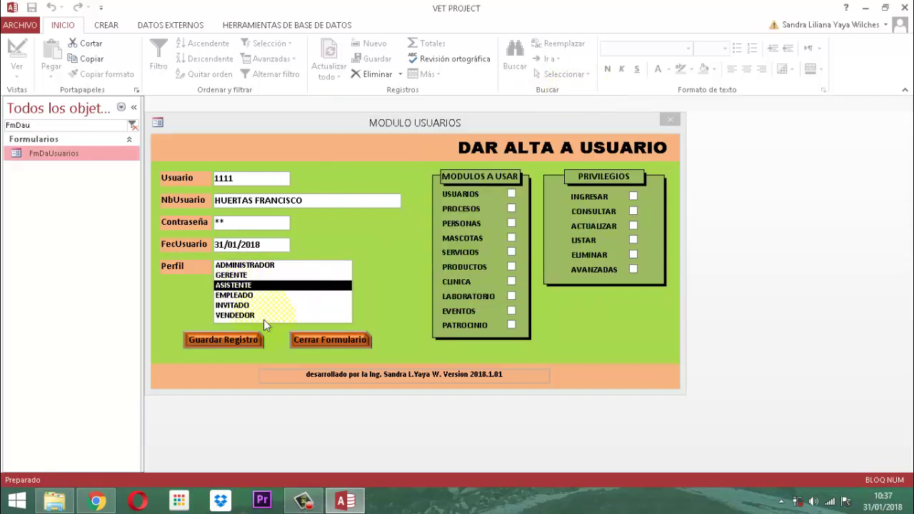
Step: Change the user's profile to INVITADO in the Perfil list
mouse_move(263, 319)
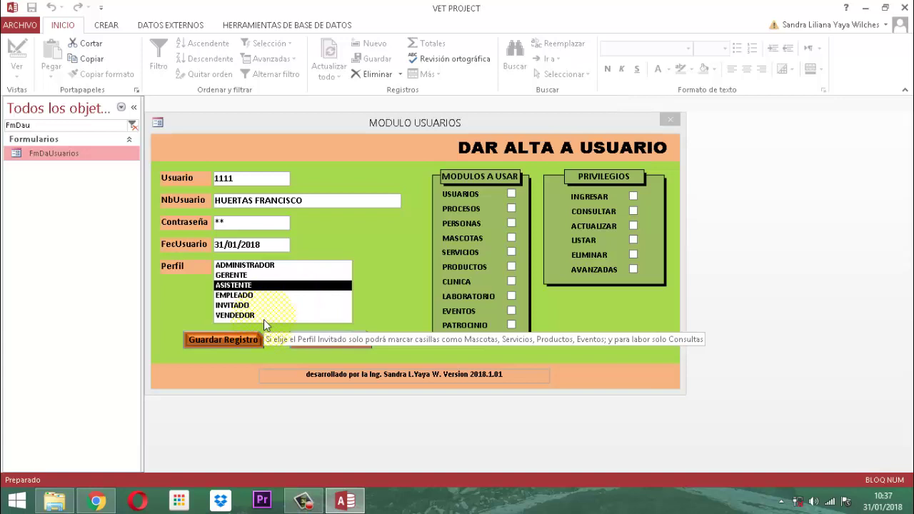
click(221, 275)
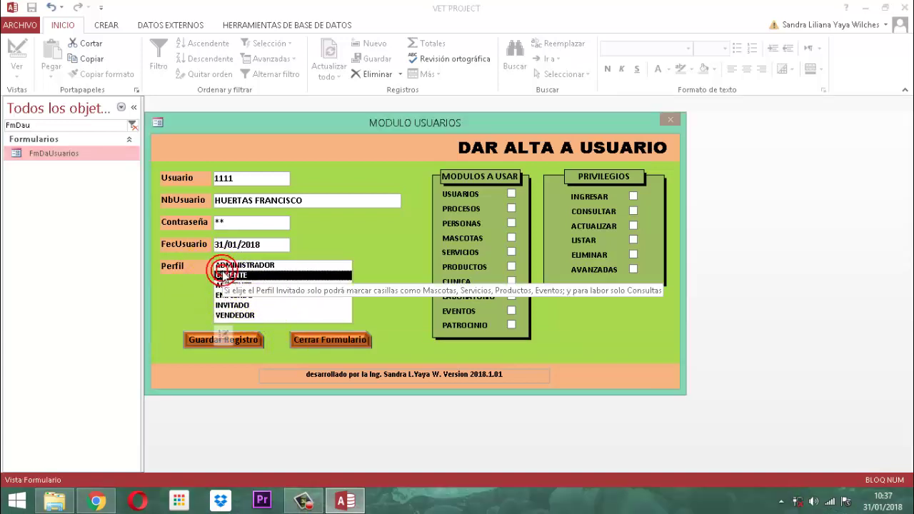
key(Down)
key(Down)
key(Down)
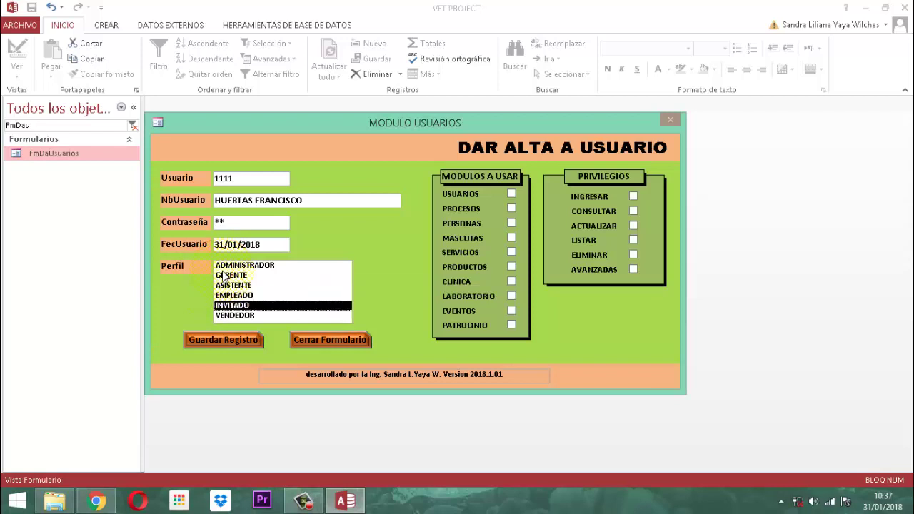
key(Tab)
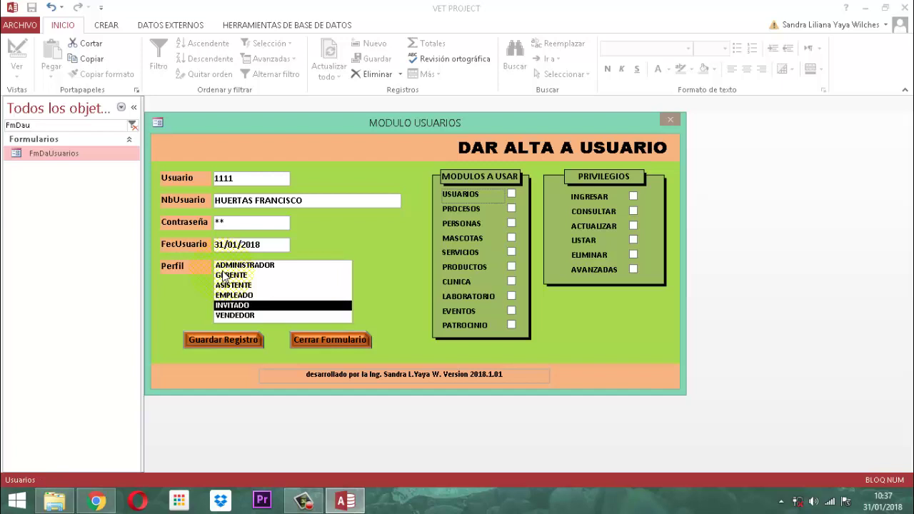
Step: Tick the MASCOTAS, SERVICIOS, PRODUCTOS and EVENTOS modules and the CONSULTAR privilege
key(space)
key(space)
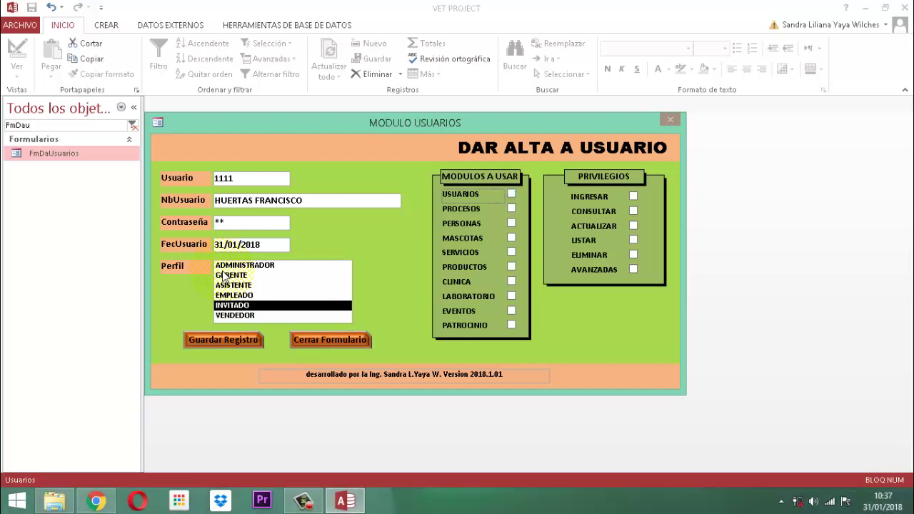
mouse_move(224, 277)
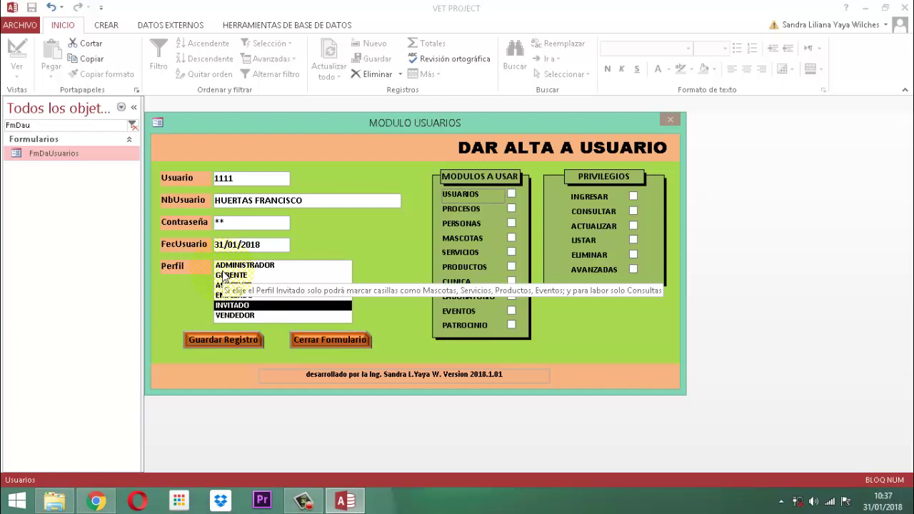
key(Tab)
key(Tab)
key(Tab)
key(space)
key(Tab)
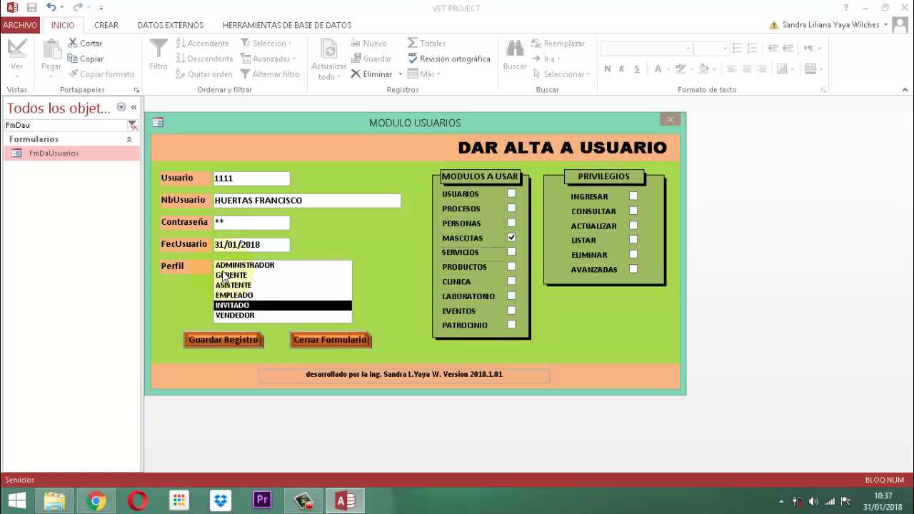
key(space)
key(Tab)
key(space)
key(Tab)
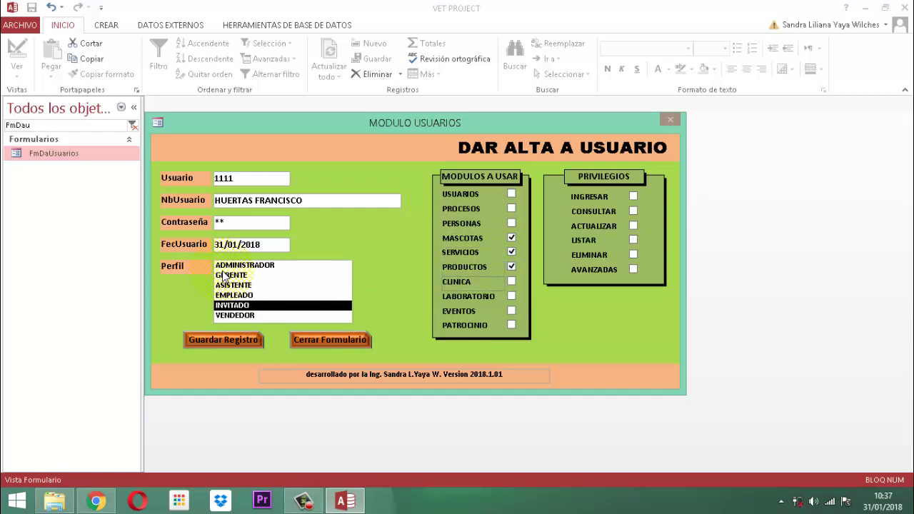
key(Tab)
key(Tab)
key(space)
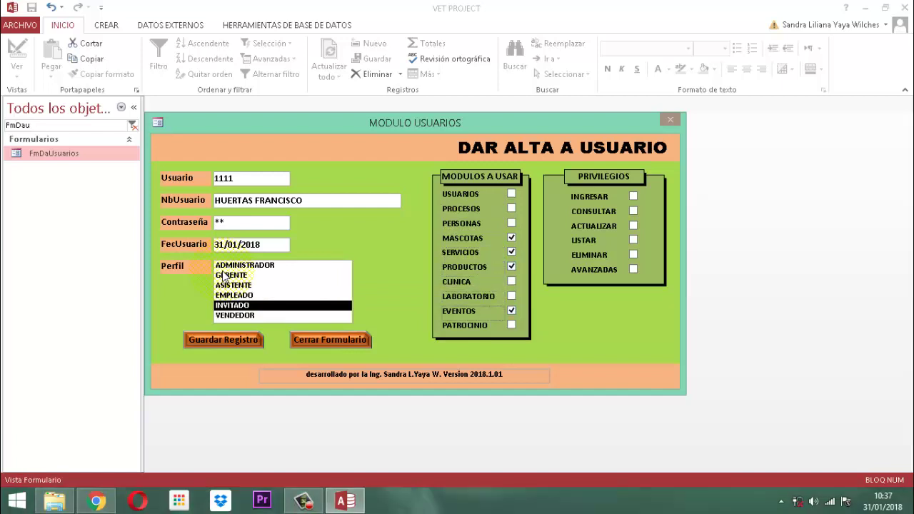
key(Tab)
key(Tab)
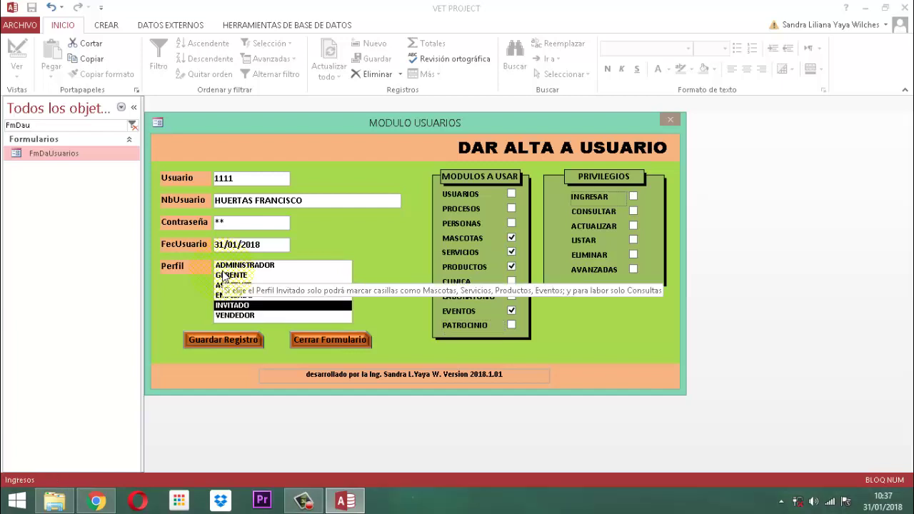
key(Tab)
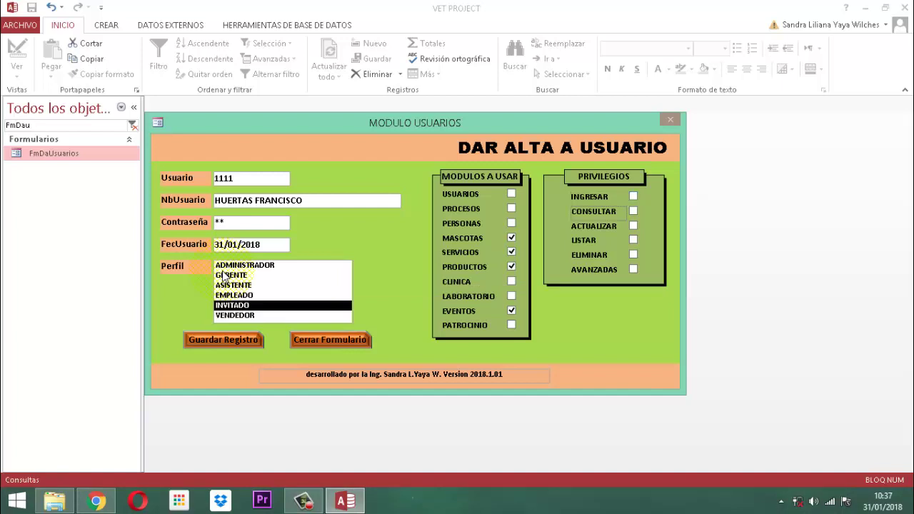
key(space)
key(Tab)
key(Tab)
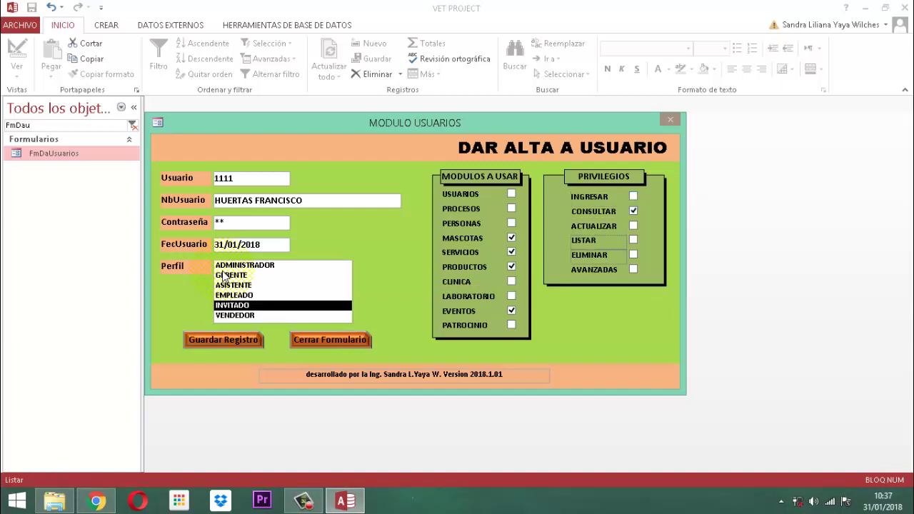
key(Tab)
key(Tab)
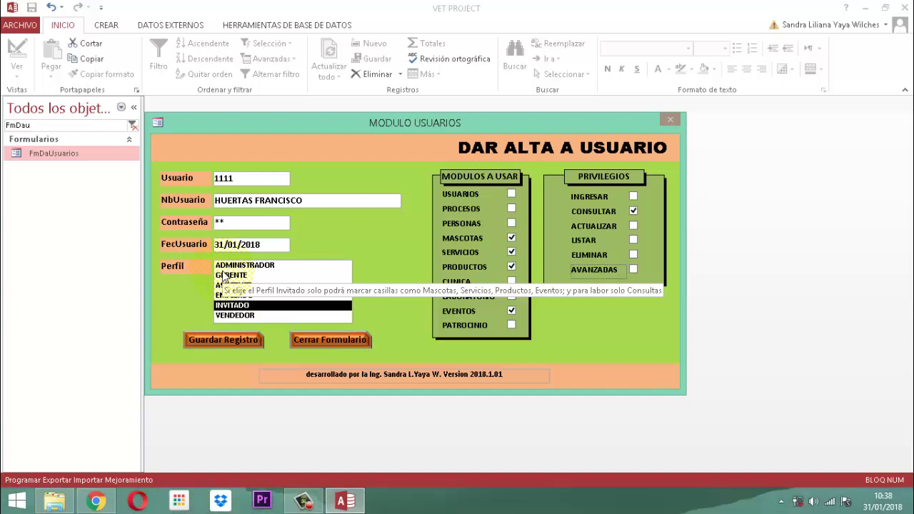
Step: Save the user record, close the form, exit, and reopen the Vet Project database
click(233, 341)
click(529, 304)
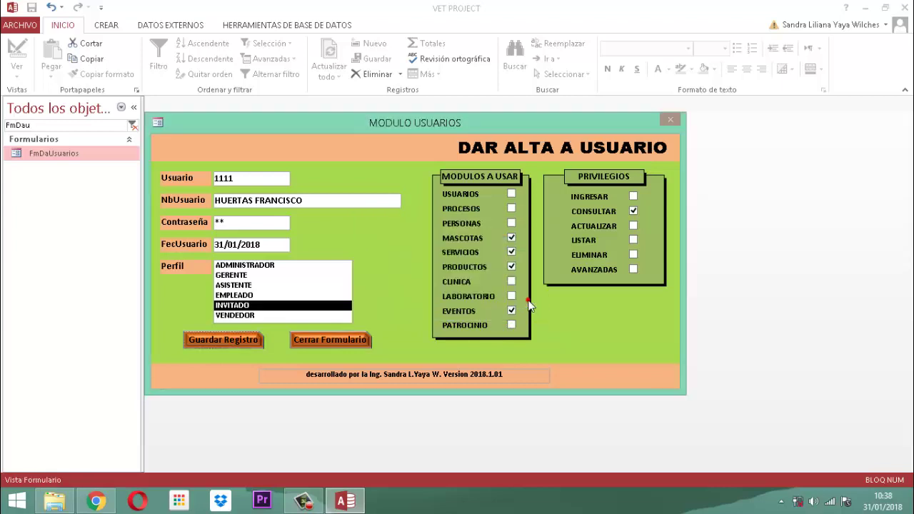
click(340, 341)
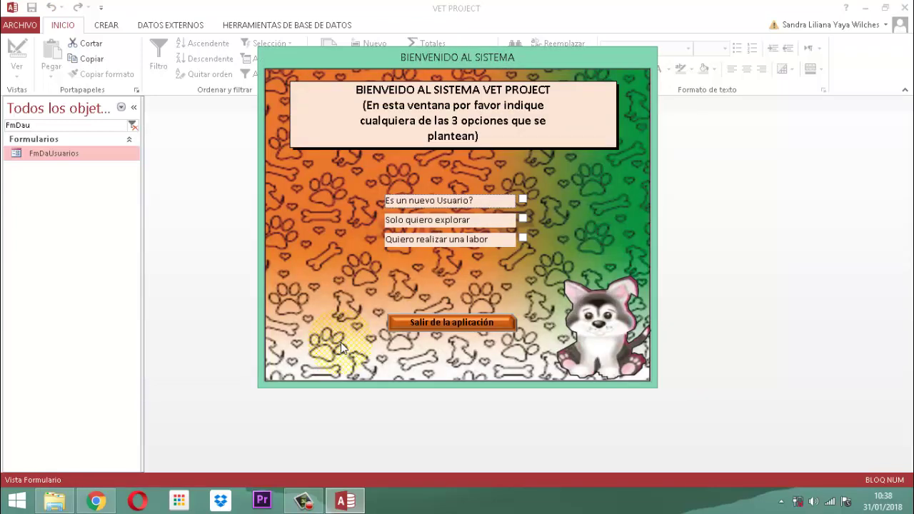
click(439, 324)
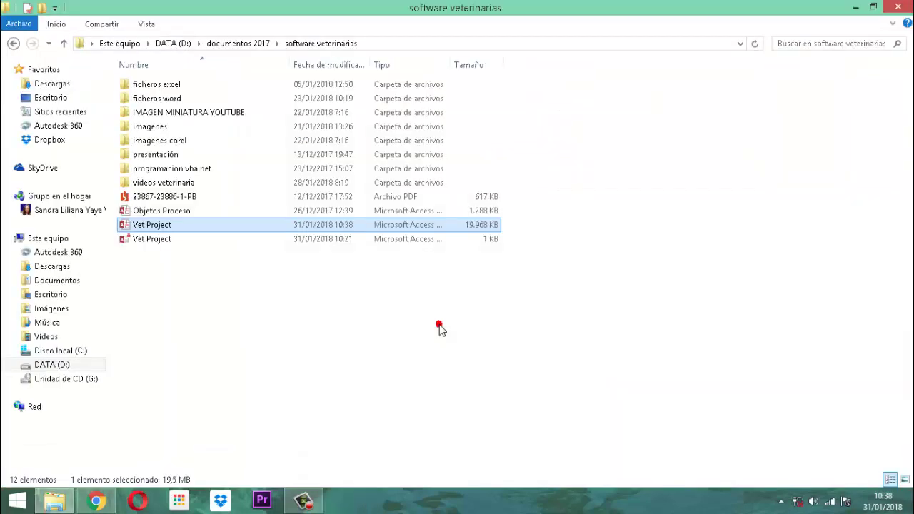
double_click(148, 225)
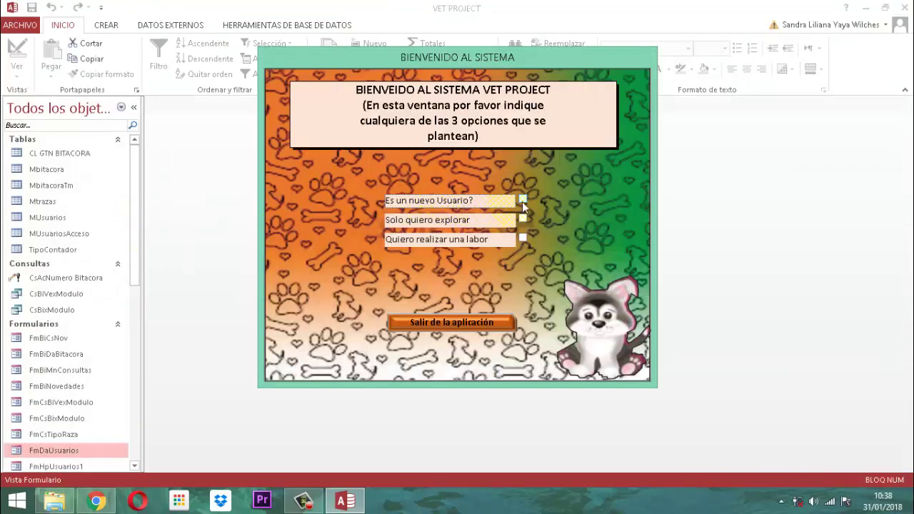
Step: Start a new user registration, enter a user code and accept the availability notice
click(524, 199)
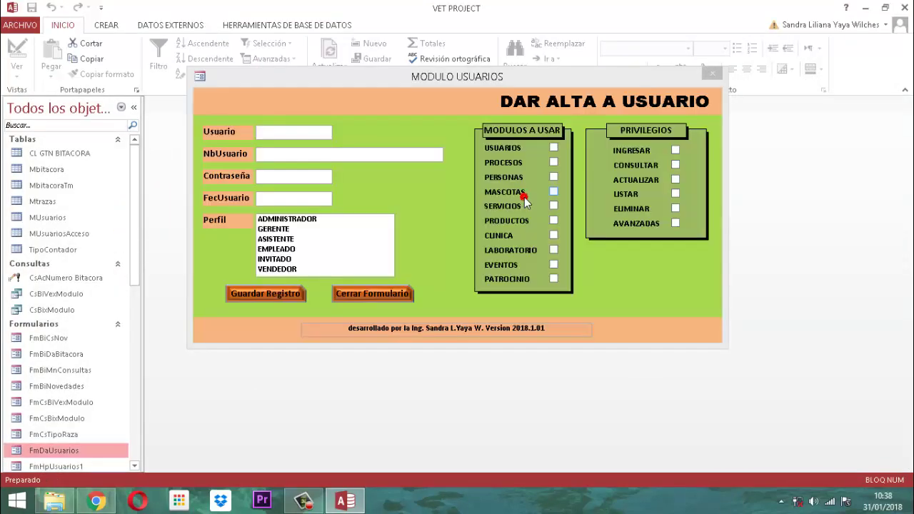
click(524, 197)
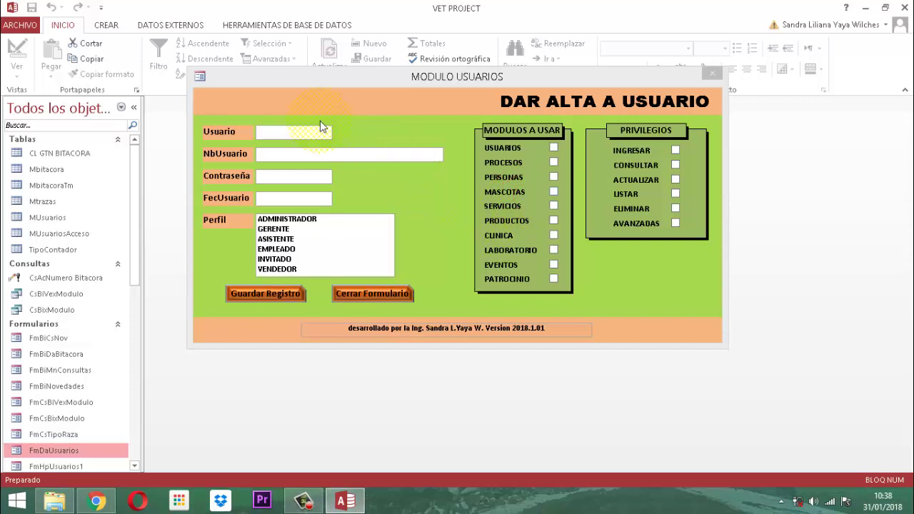
click(288, 136)
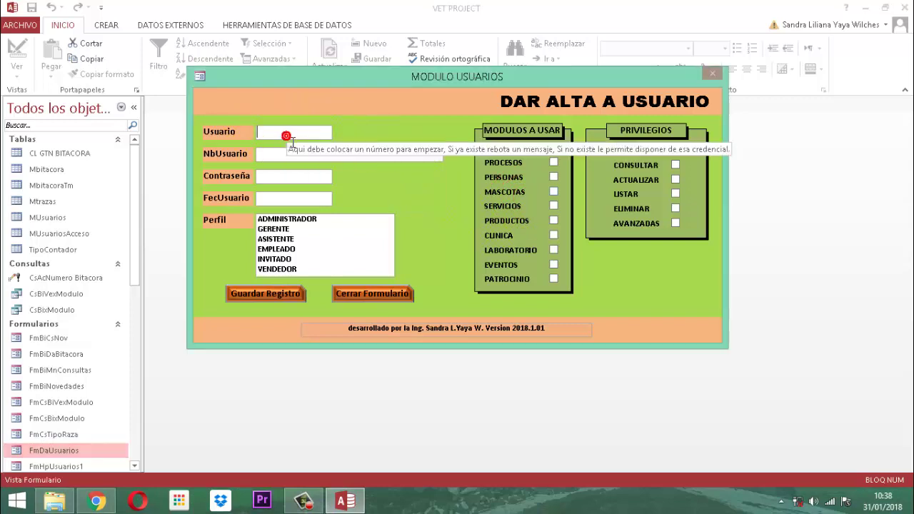
text(3333)
key(Tab)
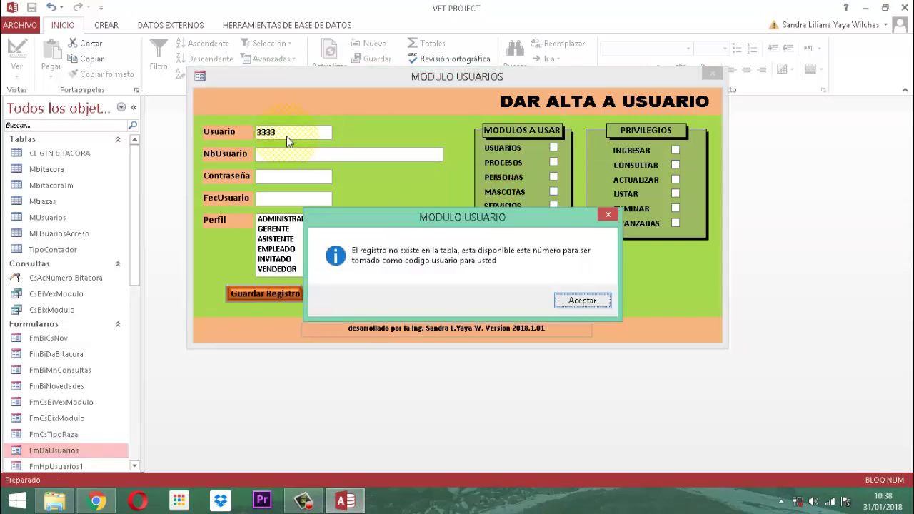
key(Return)
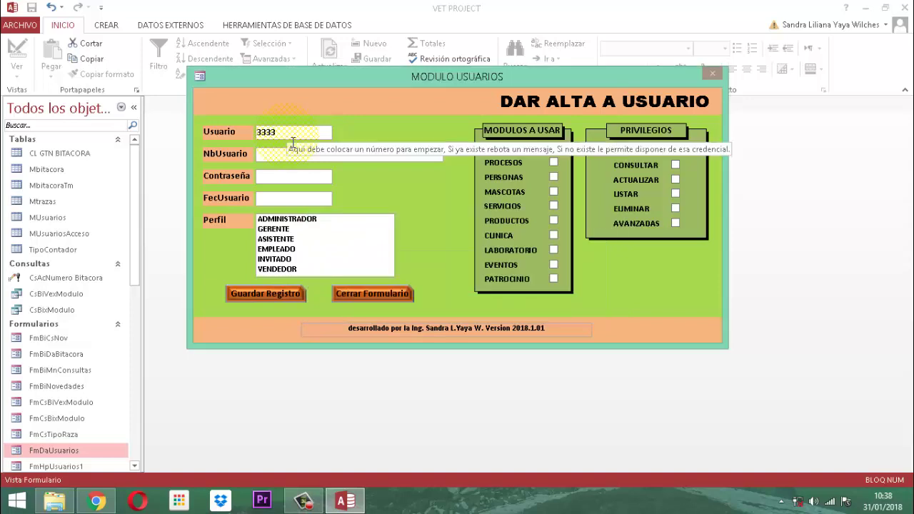
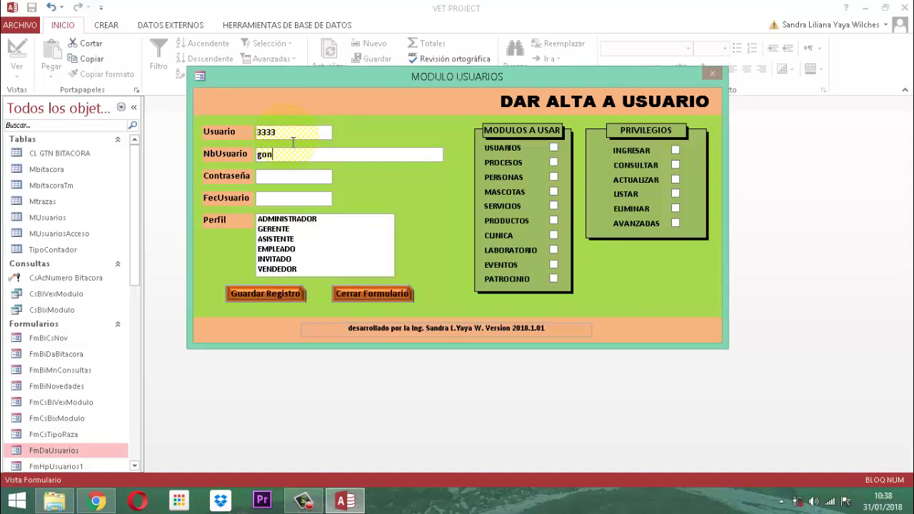
Step: Enter the user's full name, a password and the date 31/01/2018
mouse_move(293, 142)
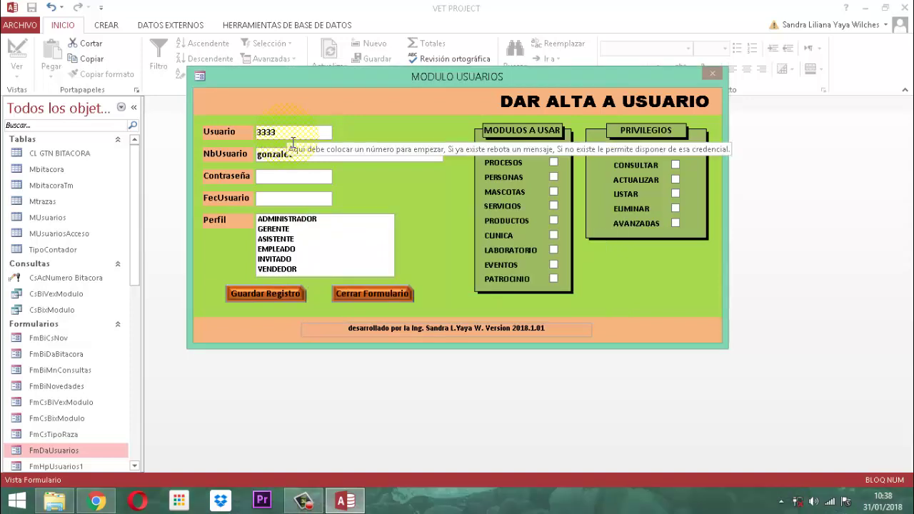
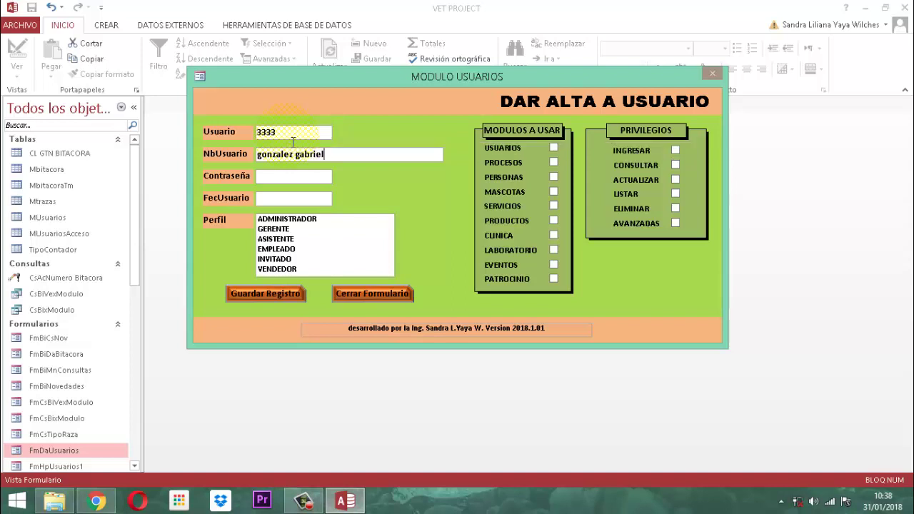
key(Tab)
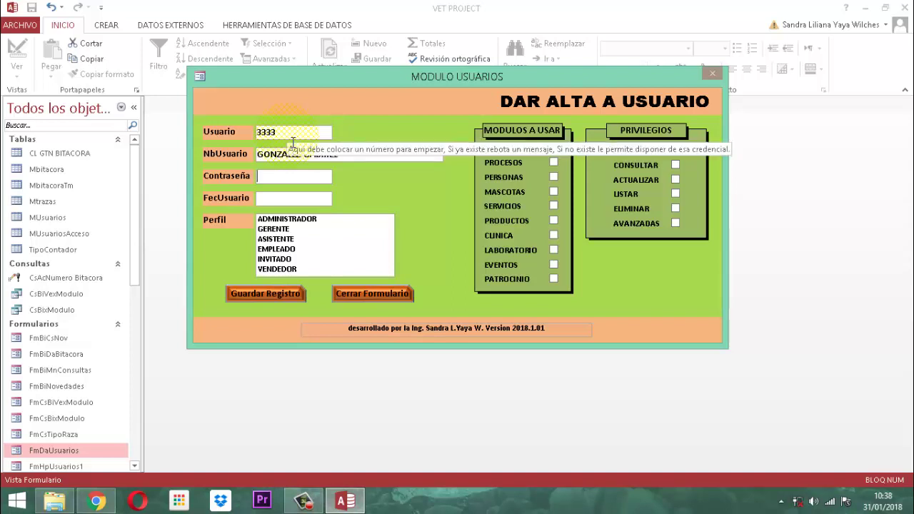
text(123)
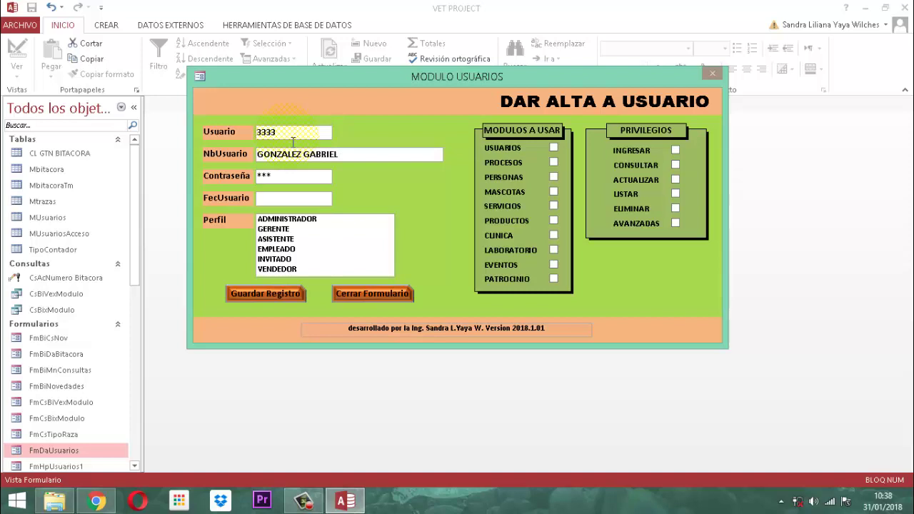
text(31/01/2018)
key(Tab)
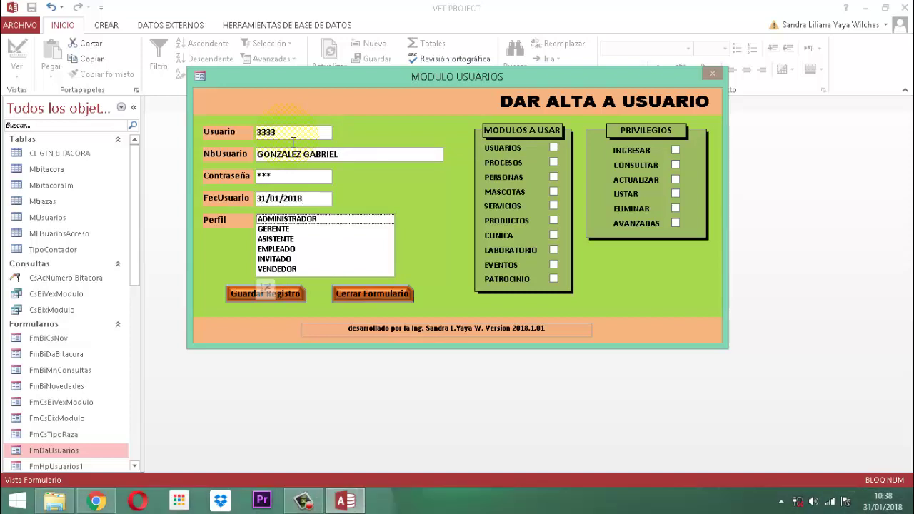
Step: Step down the Perfil list to select INVITADO
key(Down)
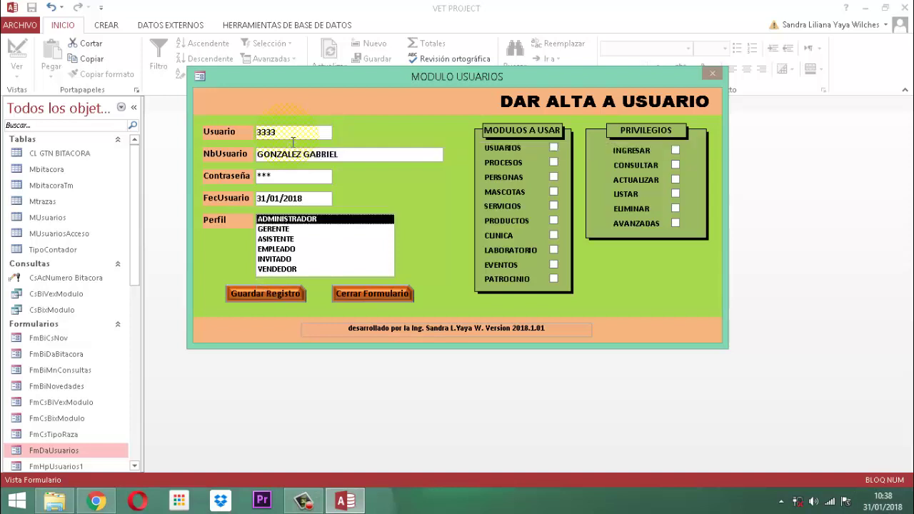
key(Down)
key(Down)
key(Down)
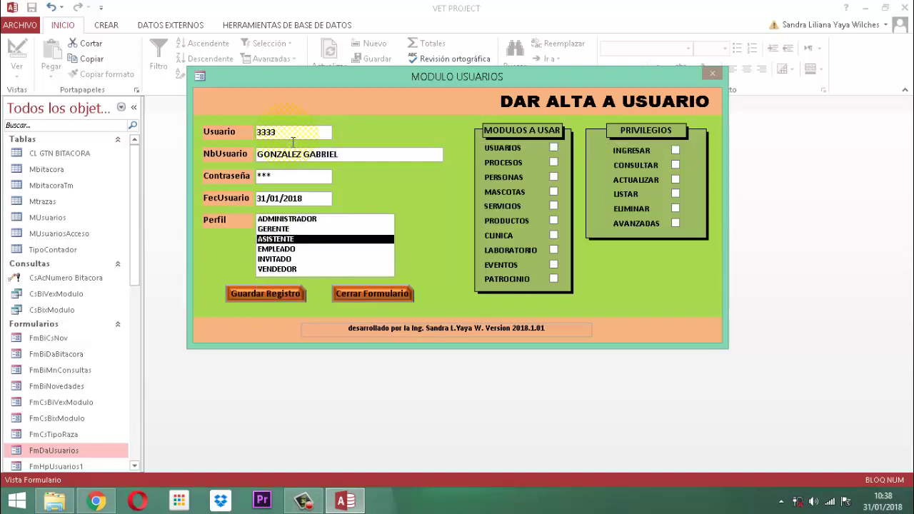
key(Down)
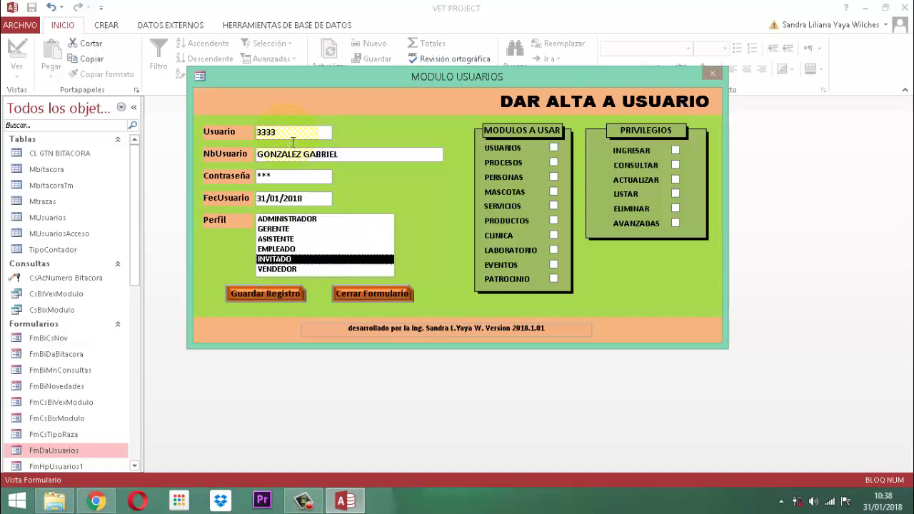
key(Tab)
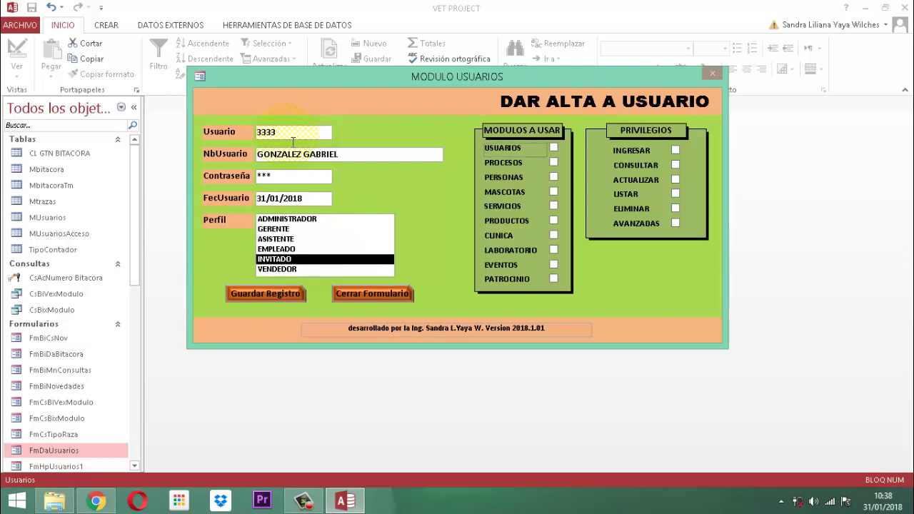
Step: Untick USUARIOS and tick MASCOTAS, SERVICIOS, PRODUCTOS, EVENTOS and the CONSULTAR privilege
key(space)
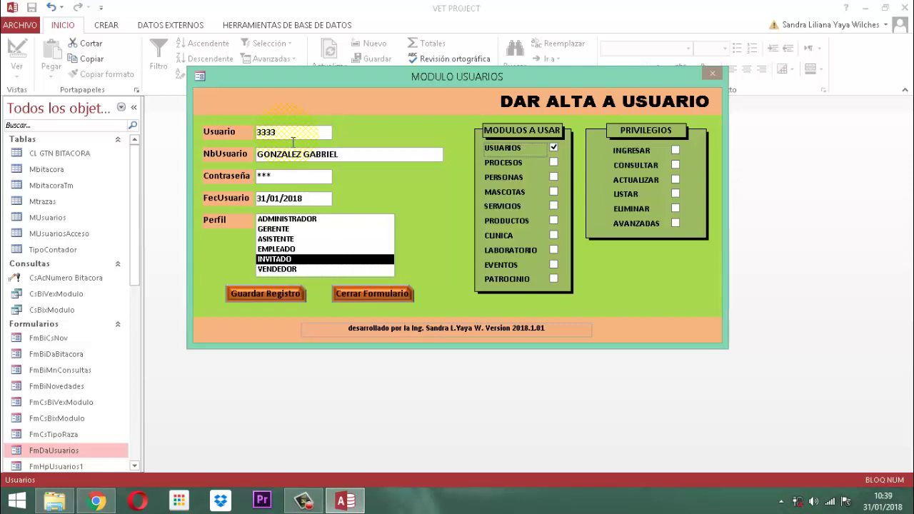
click(278, 260)
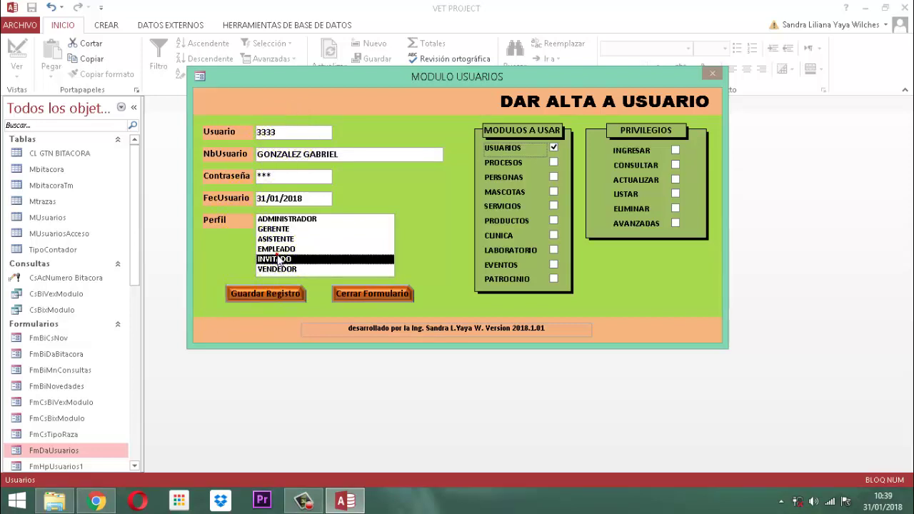
click(277, 260)
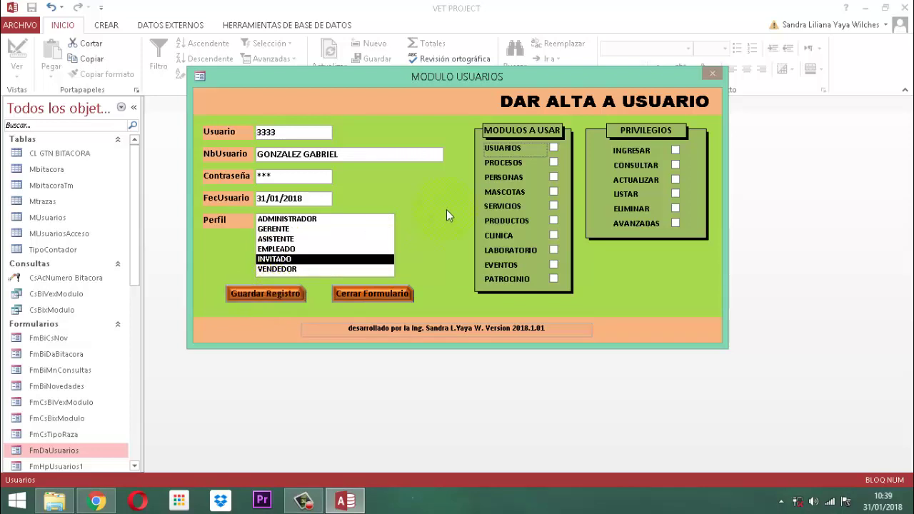
click(554, 193)
click(553, 205)
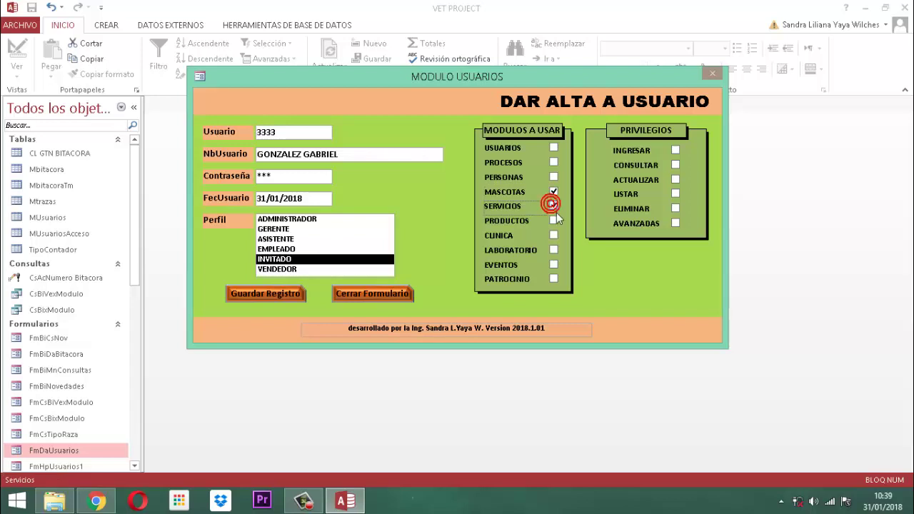
click(553, 220)
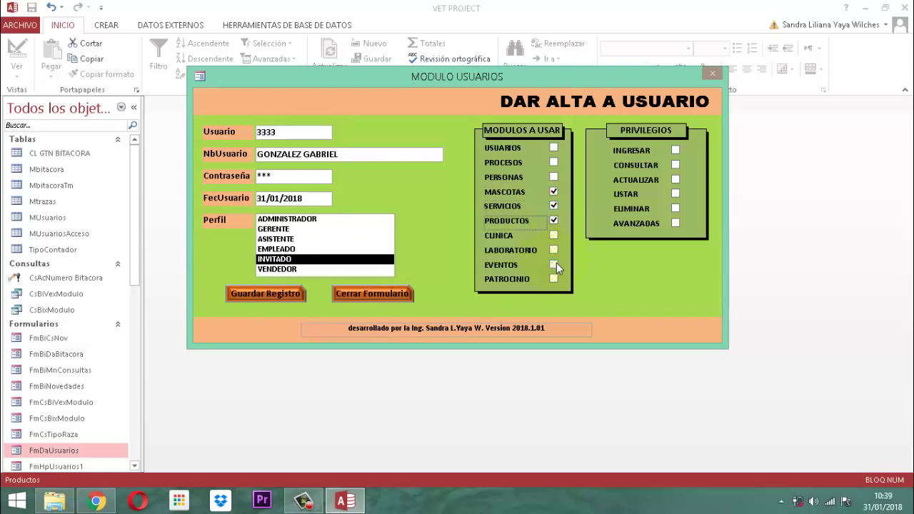
click(554, 264)
click(677, 164)
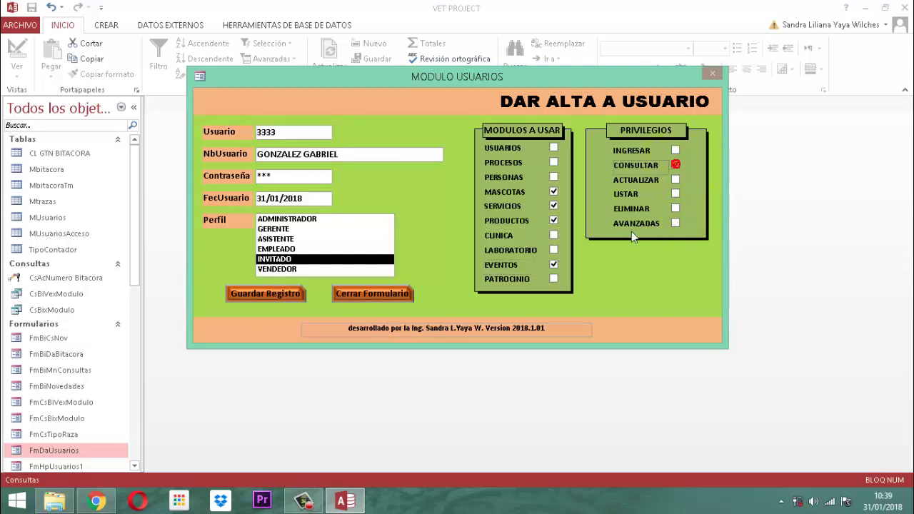
Step: Save the user record, acknowledge the confirmation, and close the registration form
click(270, 298)
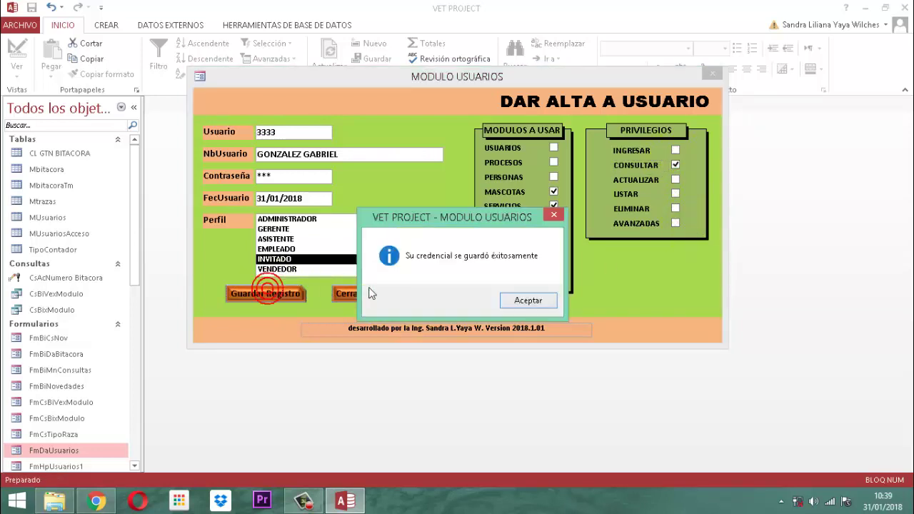
click(527, 300)
click(363, 295)
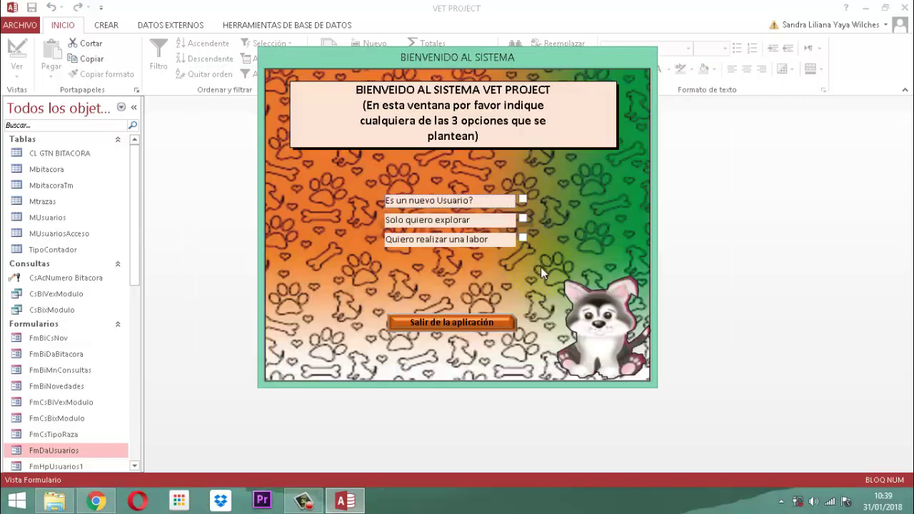
Step: Start another new user and enter a user code, dismissing the availability notice
click(523, 201)
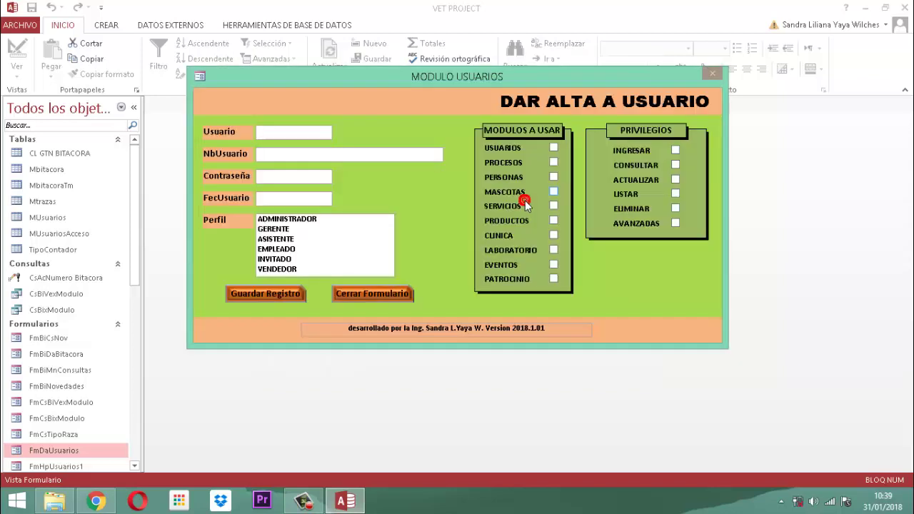
text(4444)
key(Tab)
key(Return)
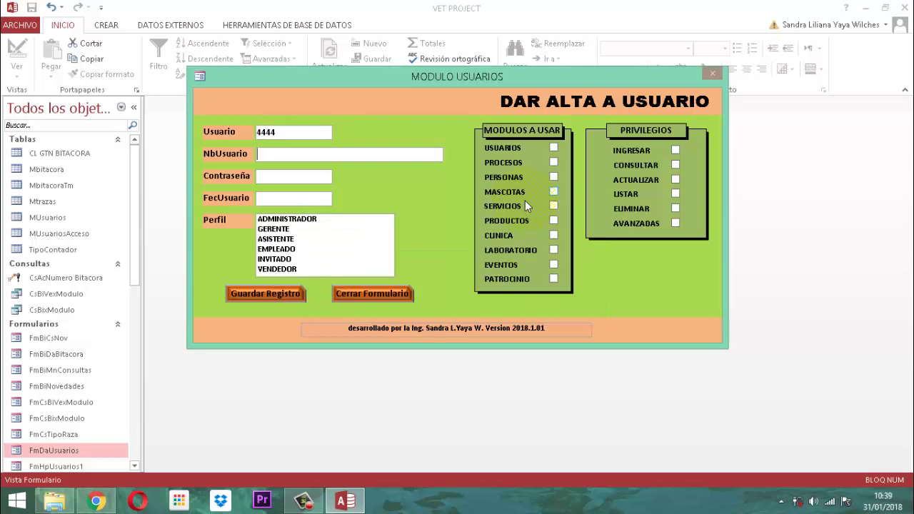
Step: Enter the user's full name, a password, date 31/01/2018 and the INVITADO profile
key(Tab)
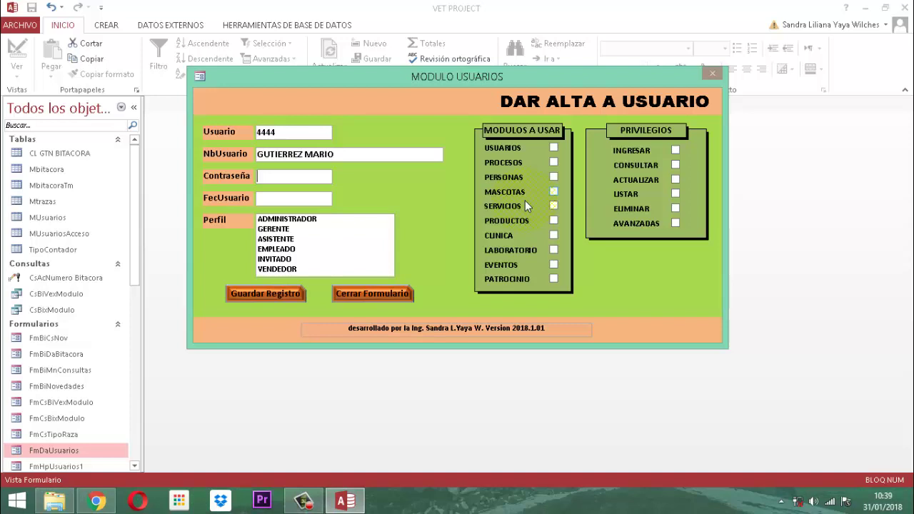
text(12)
key(Tab)
text(31/01/2018)
key(Tab)
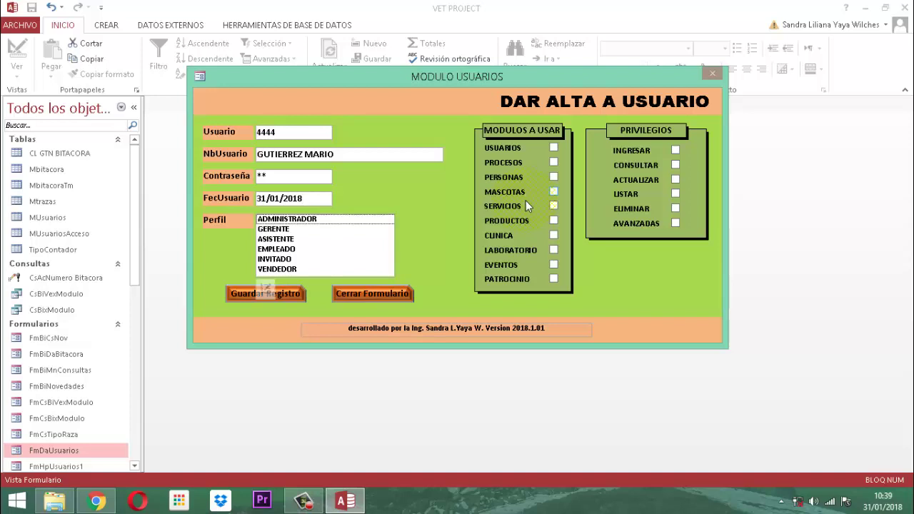
click(283, 259)
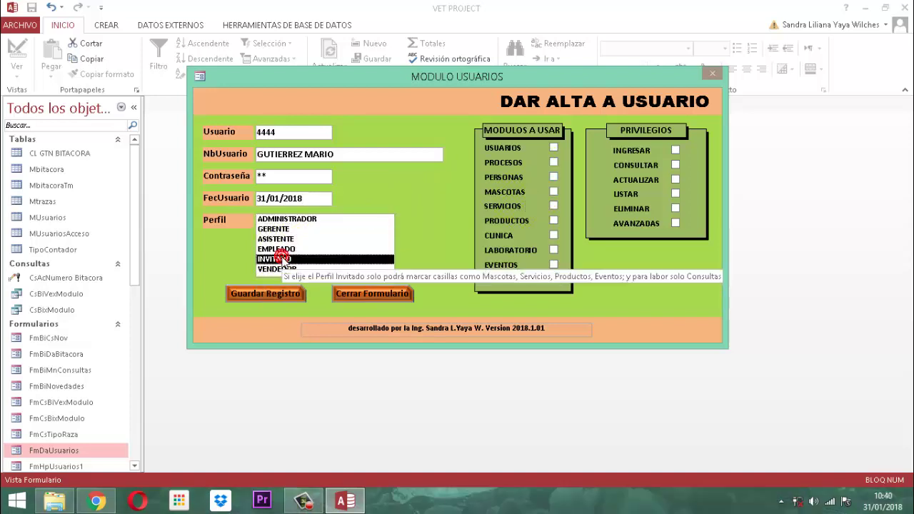
Step: Tick the MASCOTAS, SERVICIOS, PRODUCTOS and EVENTOS module checkboxes, skipping the others
key(Tab)
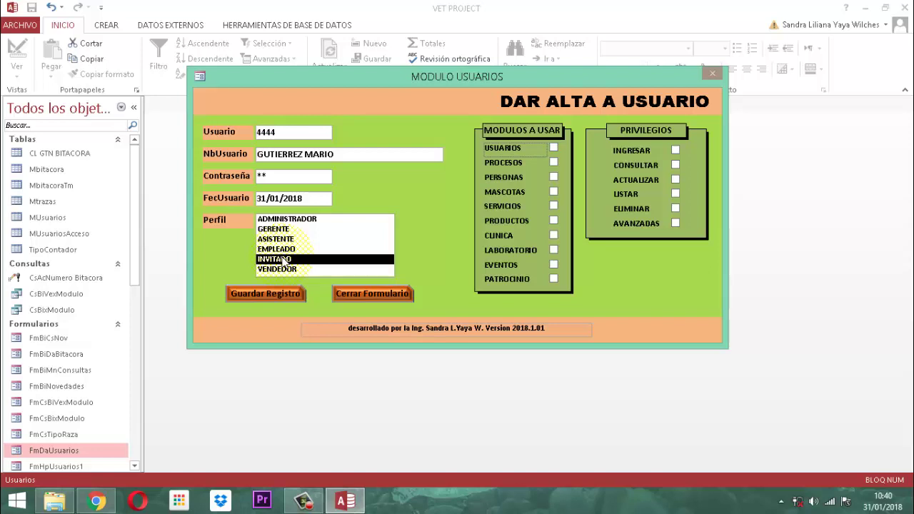
mouse_move(283, 263)
key(Tab)
key(Tab)
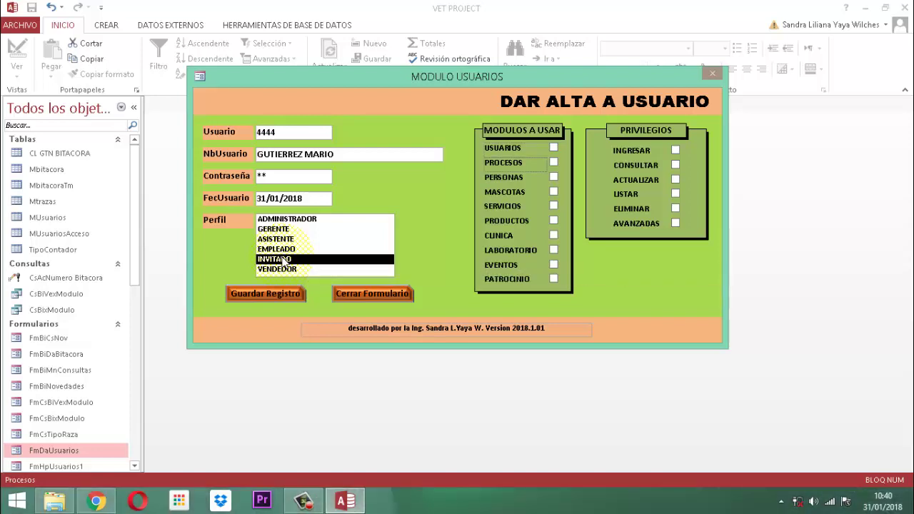
key(Tab)
key(space)
key(Tab)
key(space)
key(Tab)
key(space)
key(Tab)
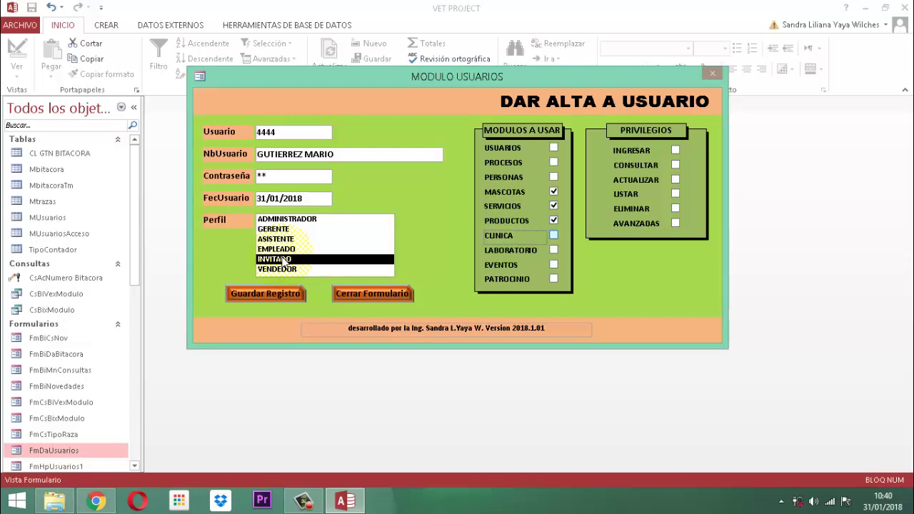
key(Tab)
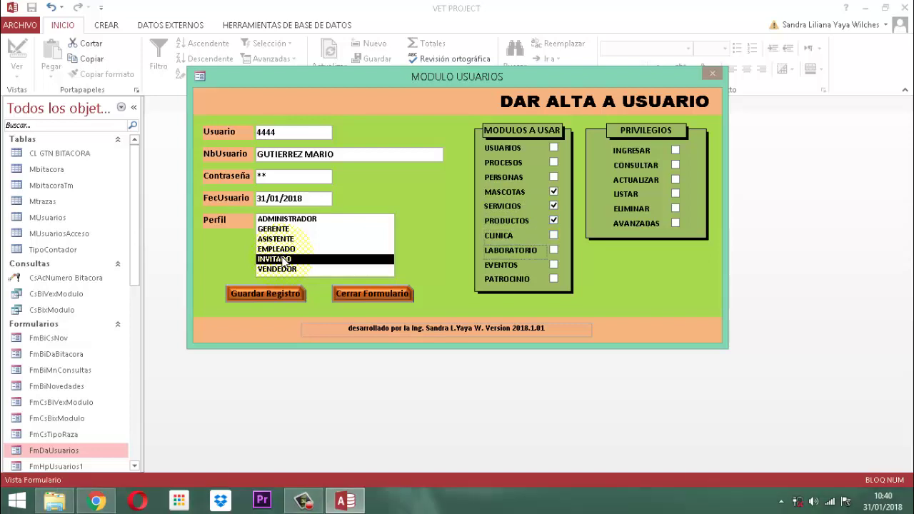
key(Tab)
key(space)
Step: Grant only the CONSULTAR privilege, leaving ACTUALIZAR and LISTAR unticked
key(Tab)
key(Tab)
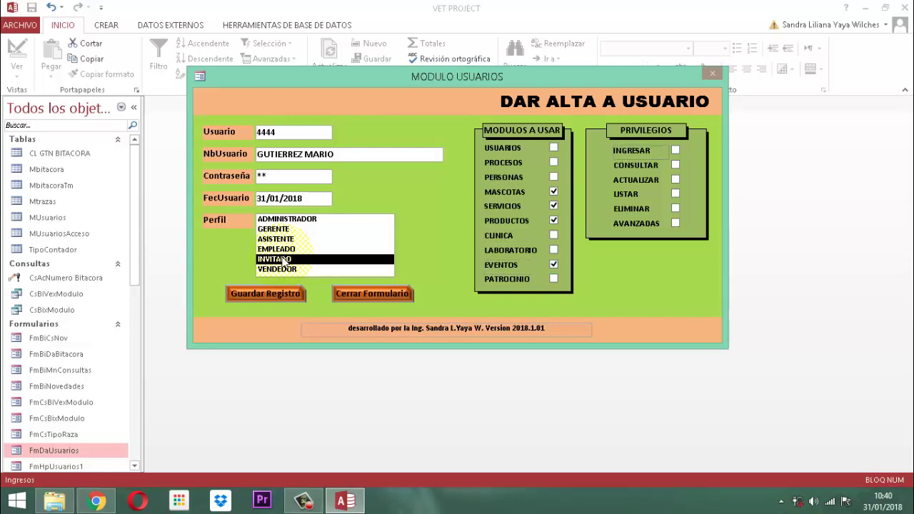
key(Tab)
key(space)
key(Tab)
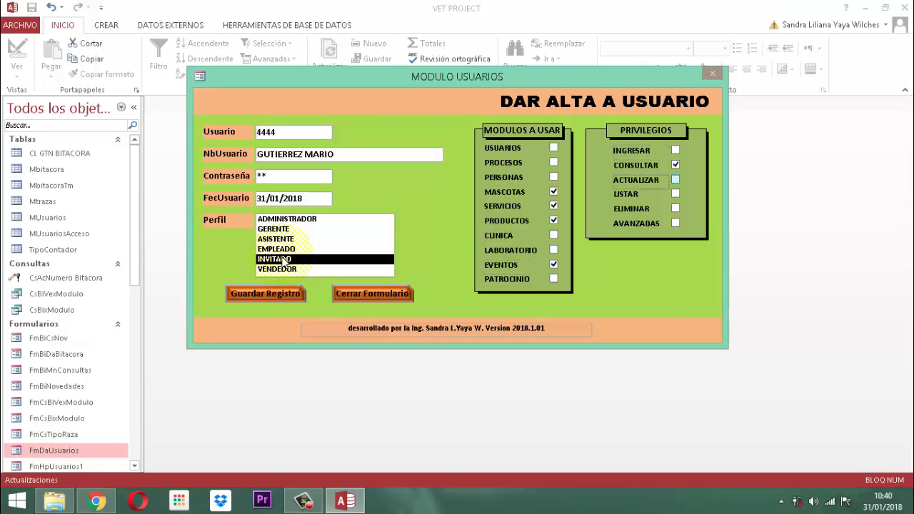
key(Tab)
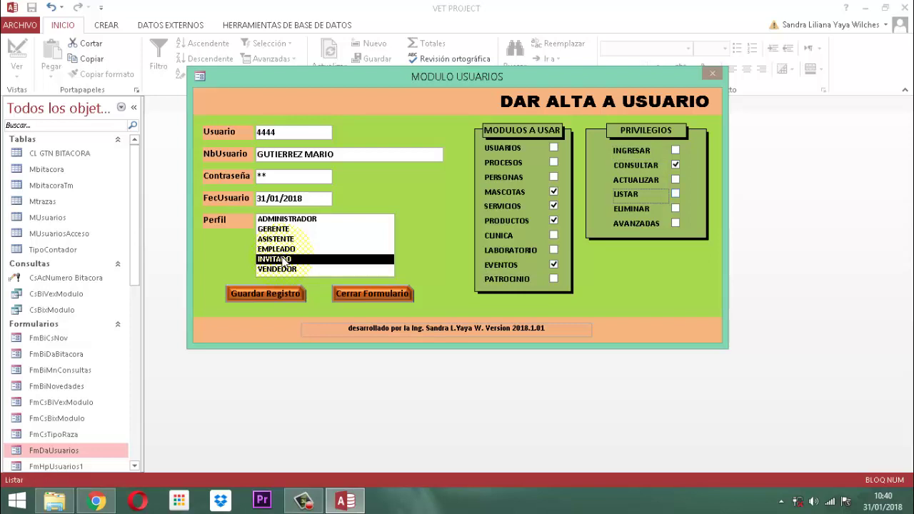
key(Tab)
key(Tab)
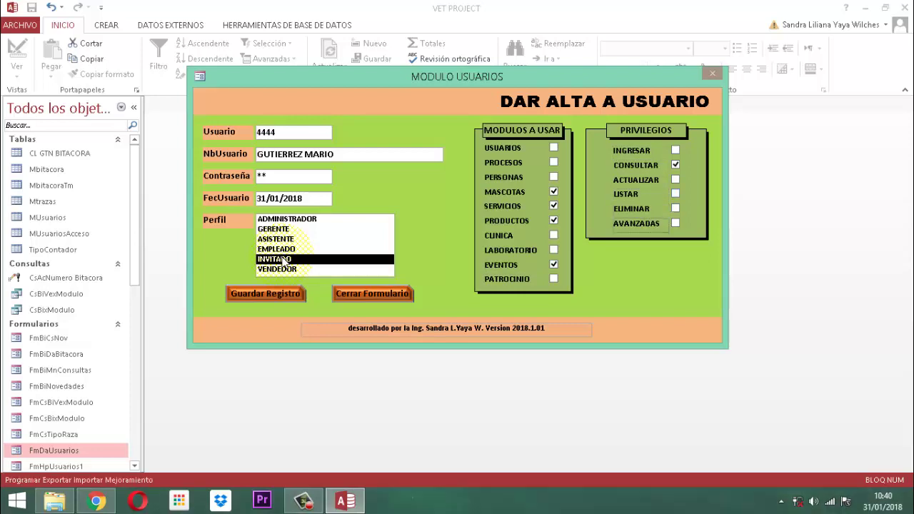